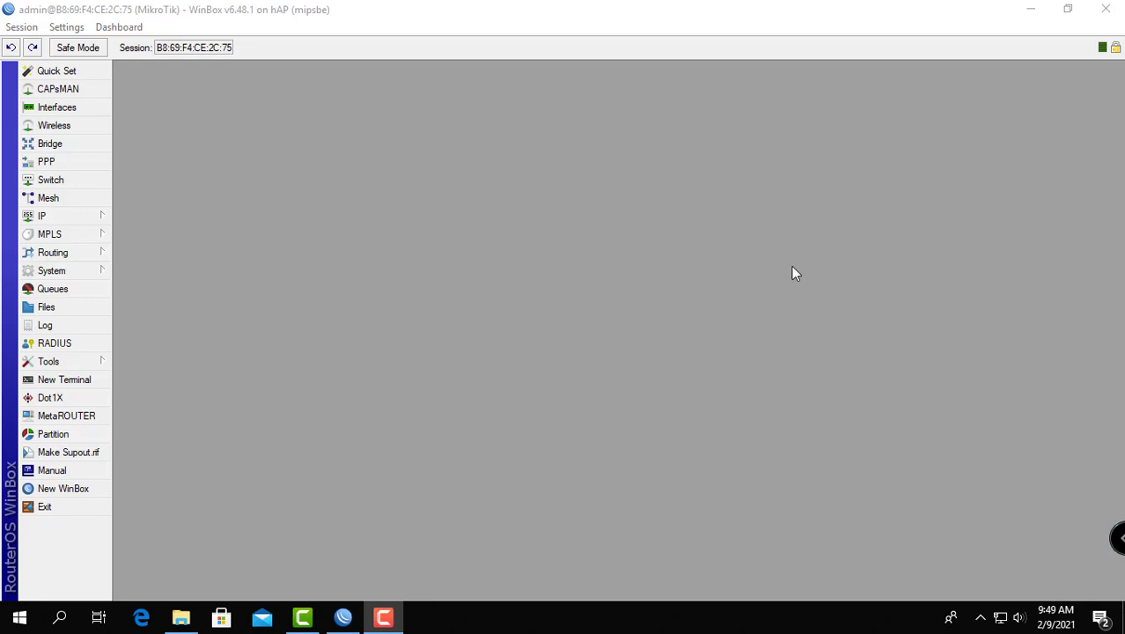
Step: Enable RADIUS use in the hotspot server profile hsprof1, save it and close the hotspot settings
click(82, 221)
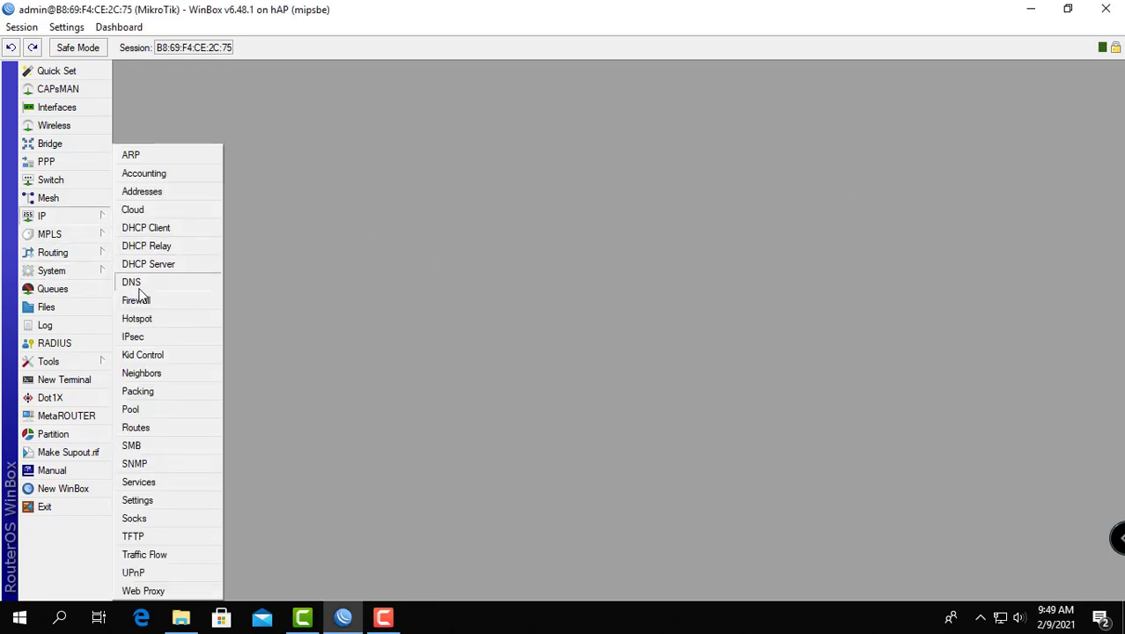
click(148, 319)
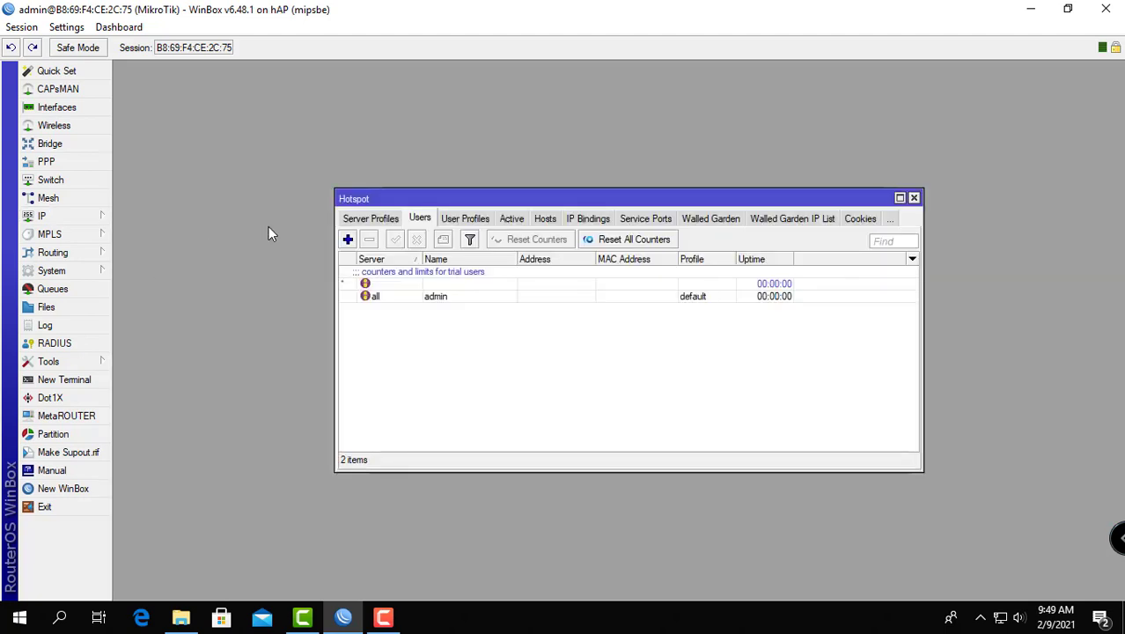
click(369, 220)
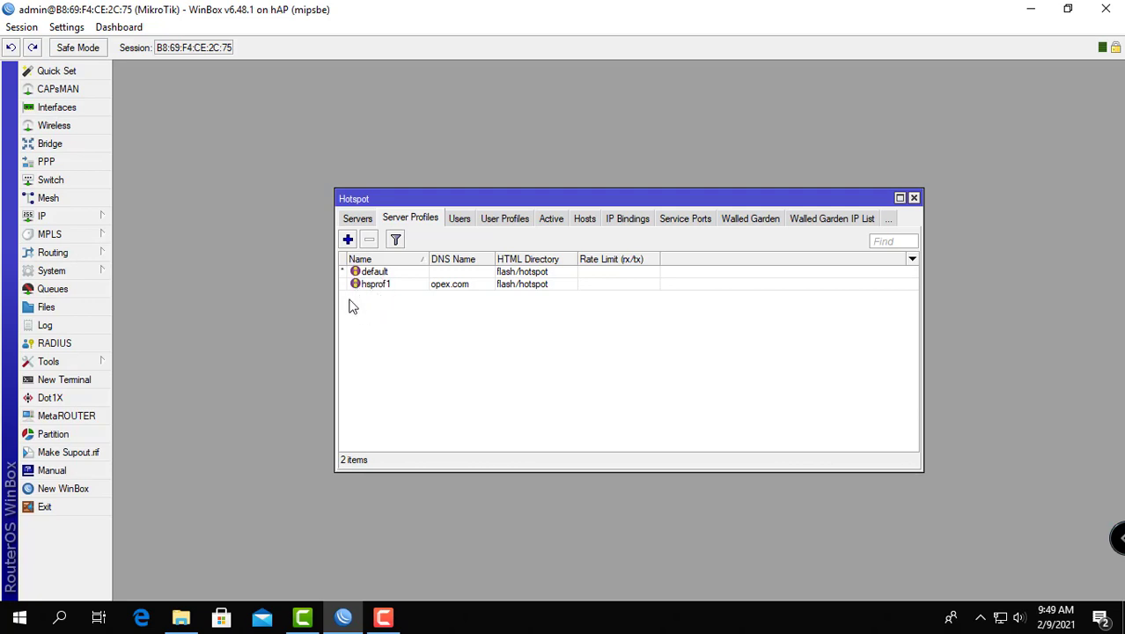
double_click(378, 285)
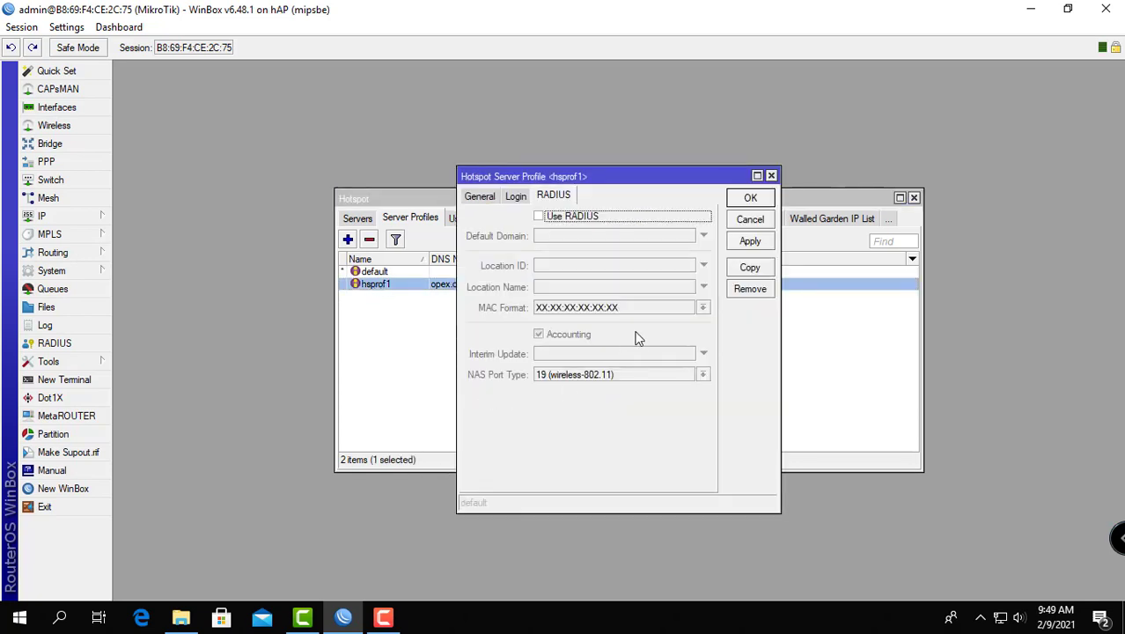
click(540, 218)
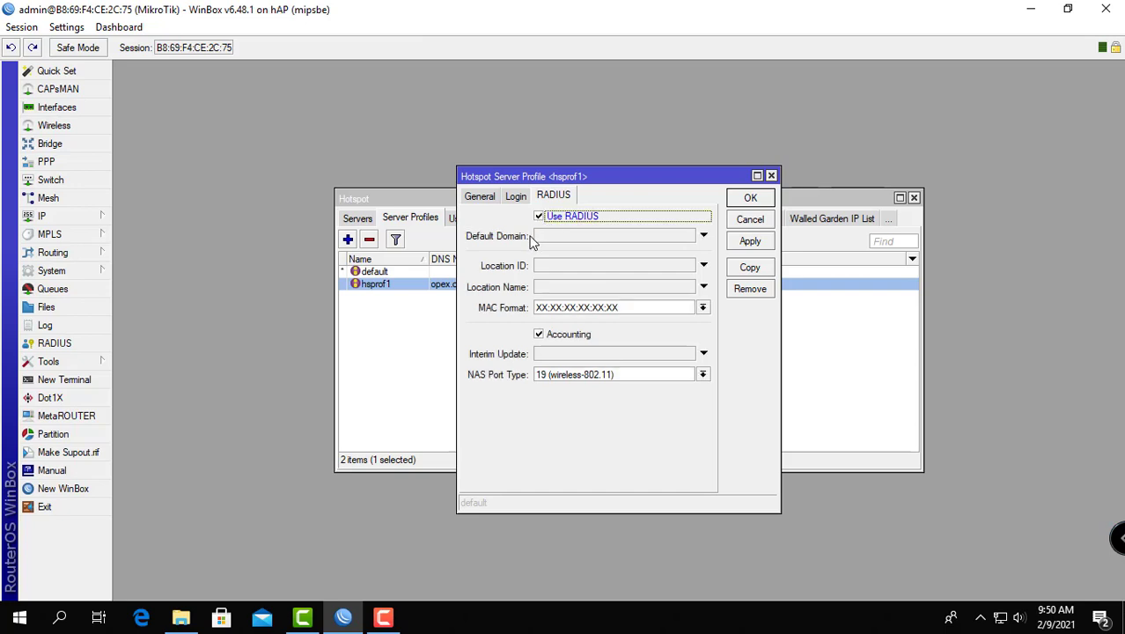
click(748, 199)
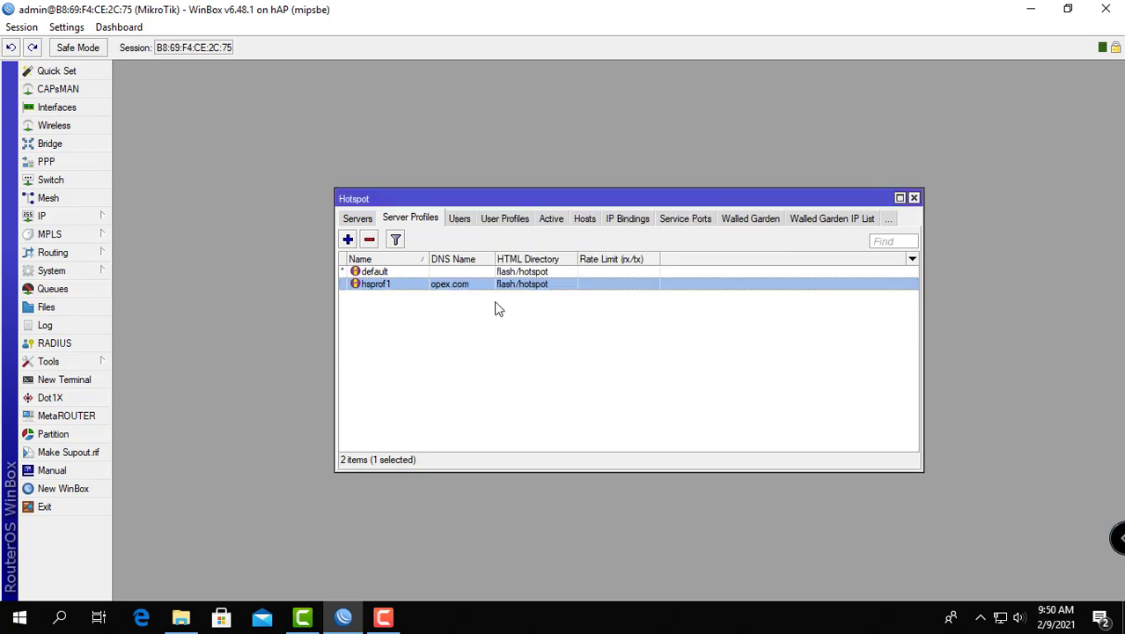
click(913, 198)
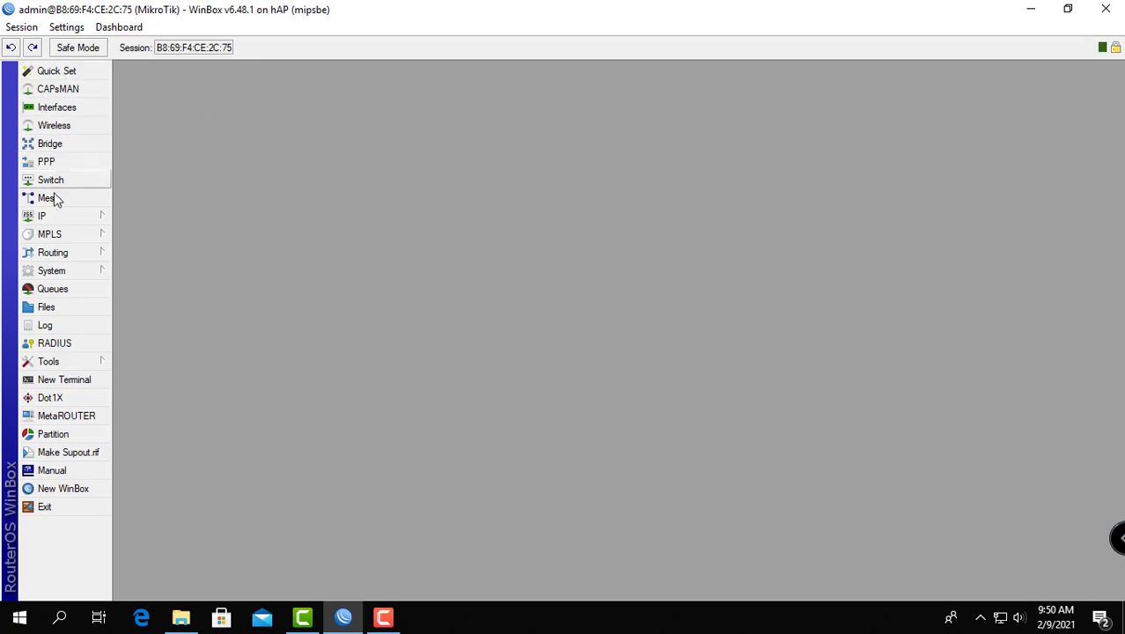
Step: Start a new RADIUS server entry for the hotspot service with address 127.0.0.1
click(66, 345)
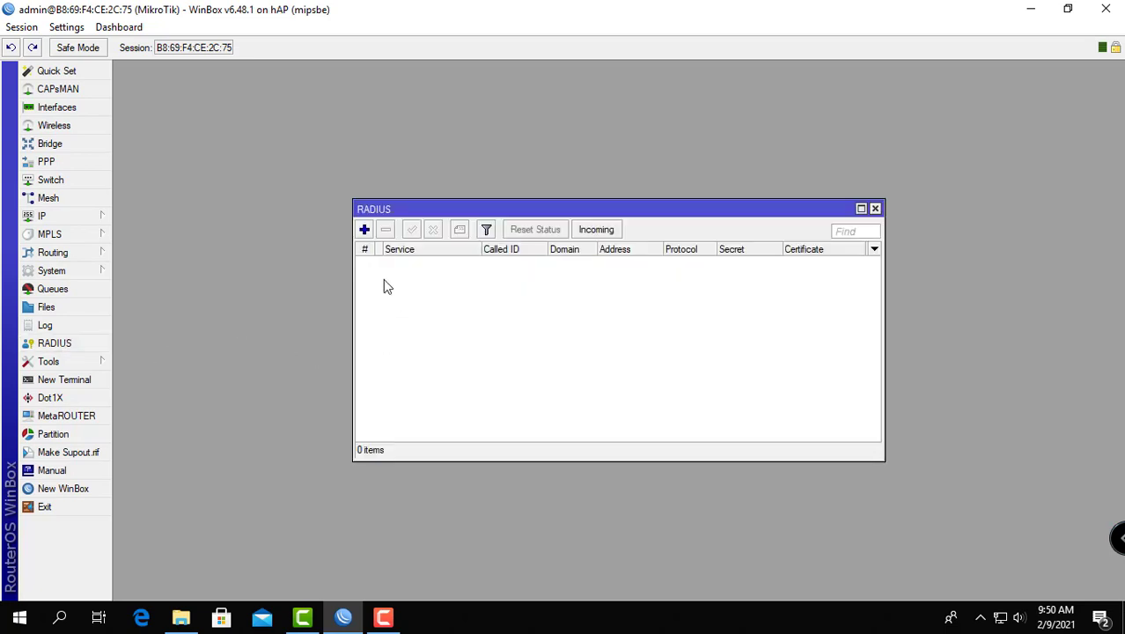
click(365, 230)
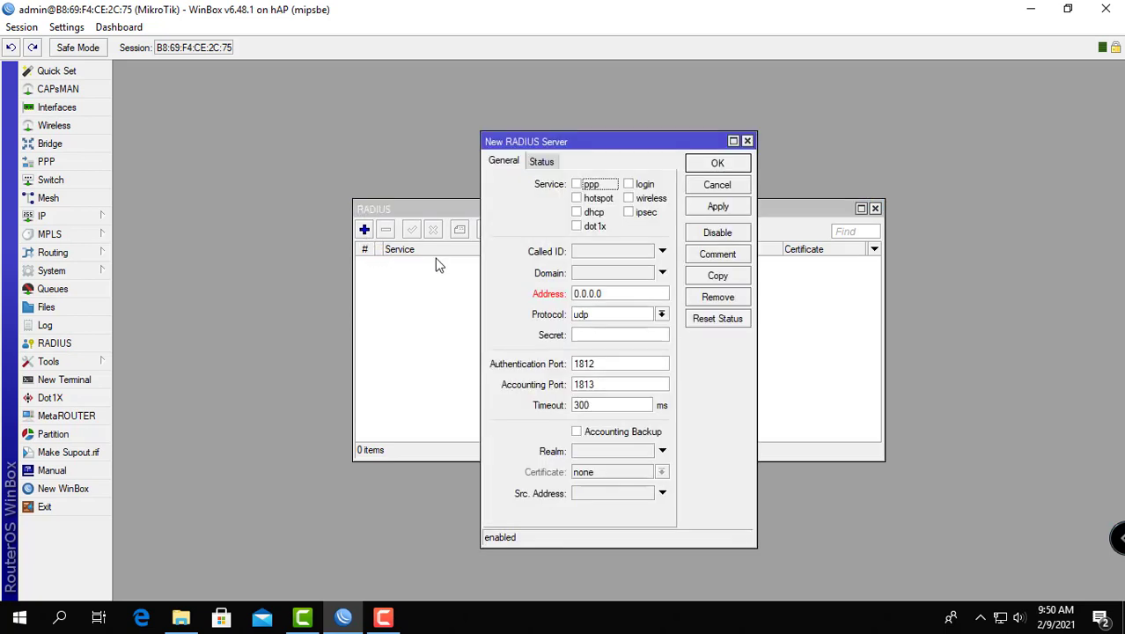
click(577, 201)
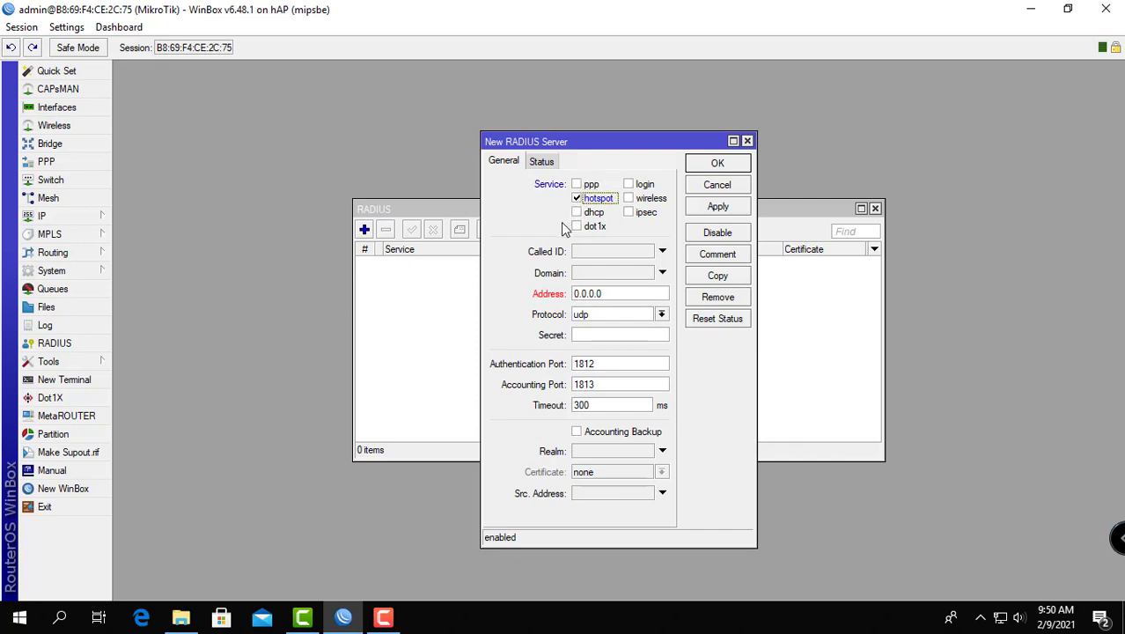
click(607, 295)
drag(605, 295, 553, 300)
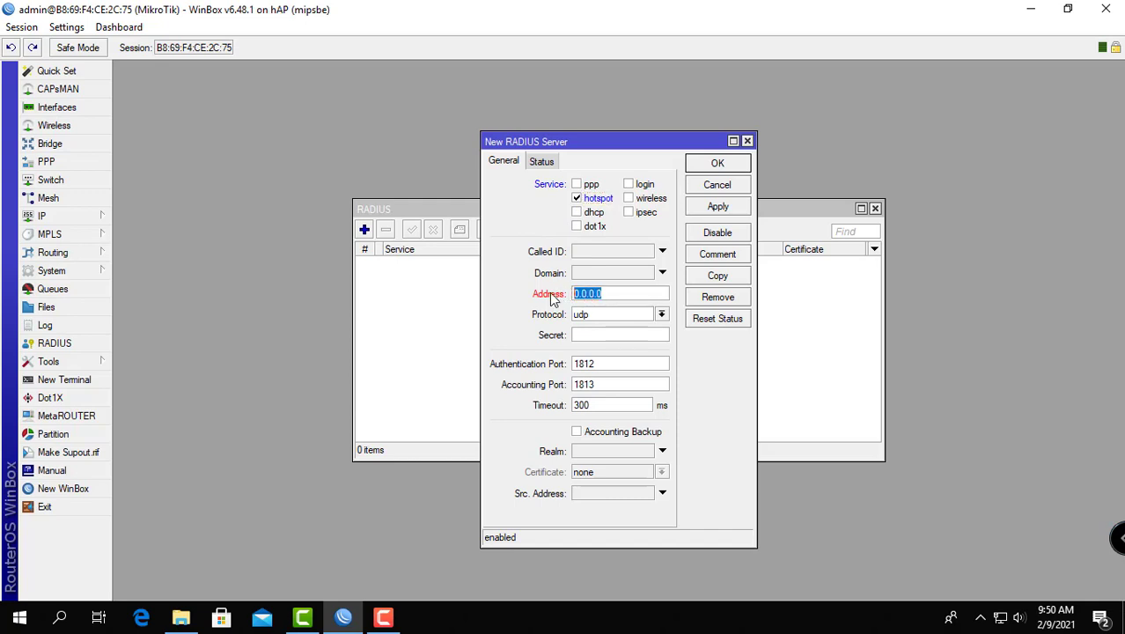
text(1)
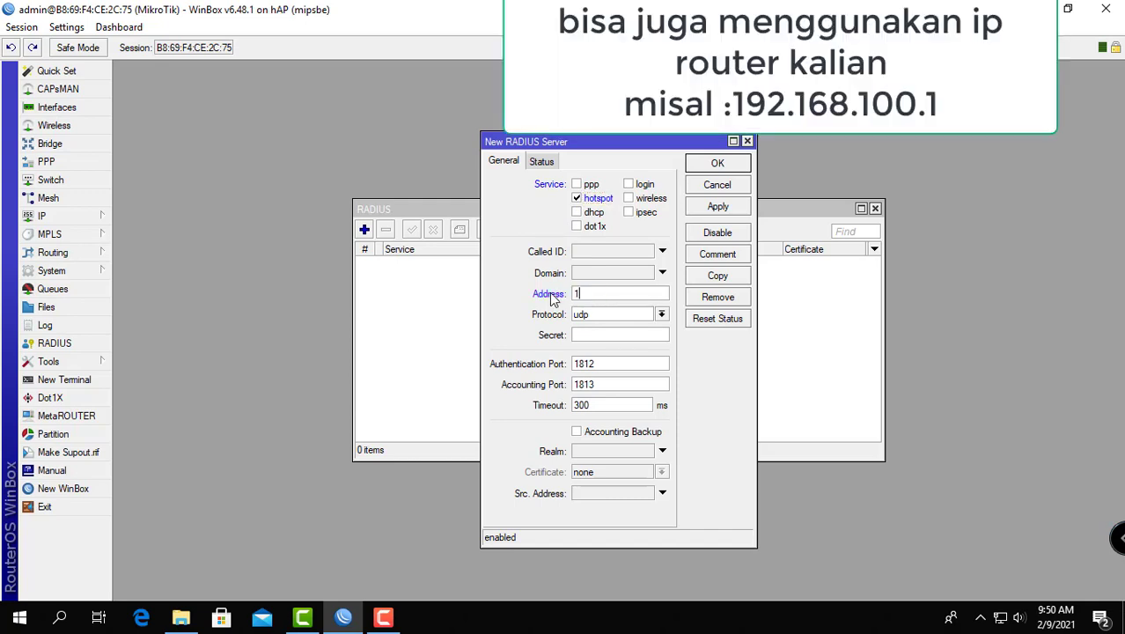
text(27.0.0.1)
Step: Enter the shared secret for the new RADIUS server and save the entry
click(595, 339)
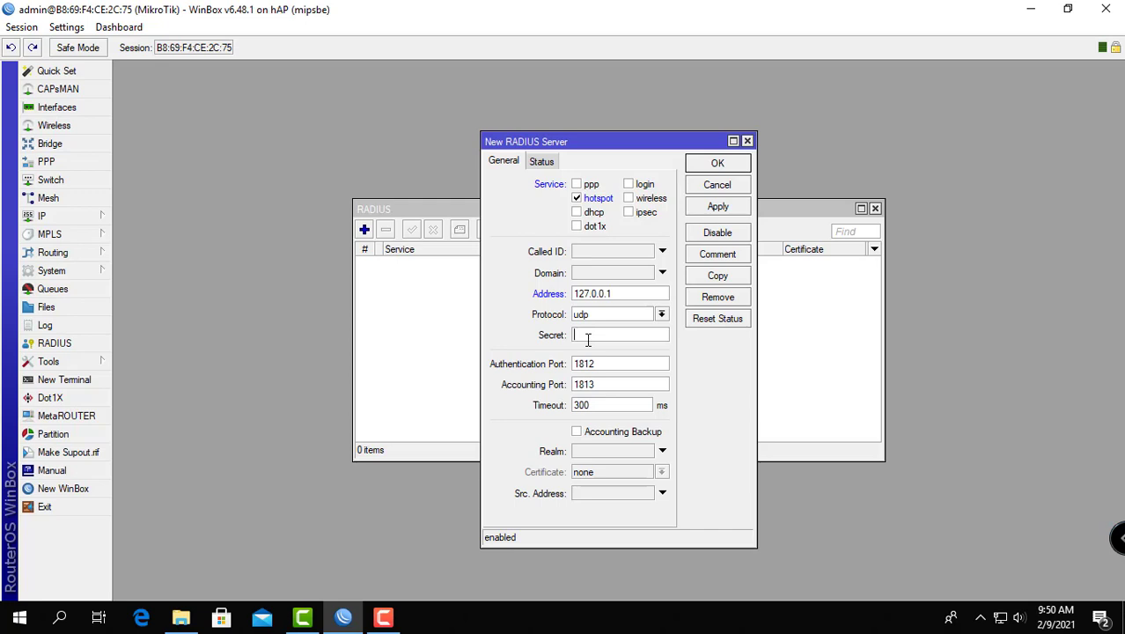
text(123)
click(717, 164)
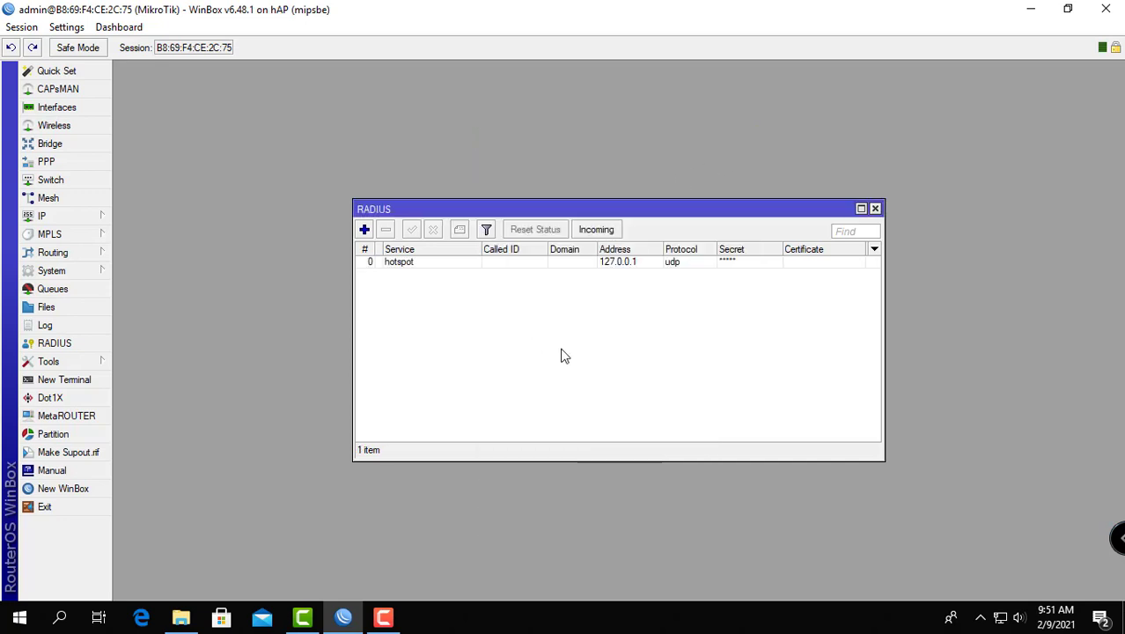
Step: Enable acceptance of incoming RADIUS requests, save the setting and close the RADIUS list
click(596, 232)
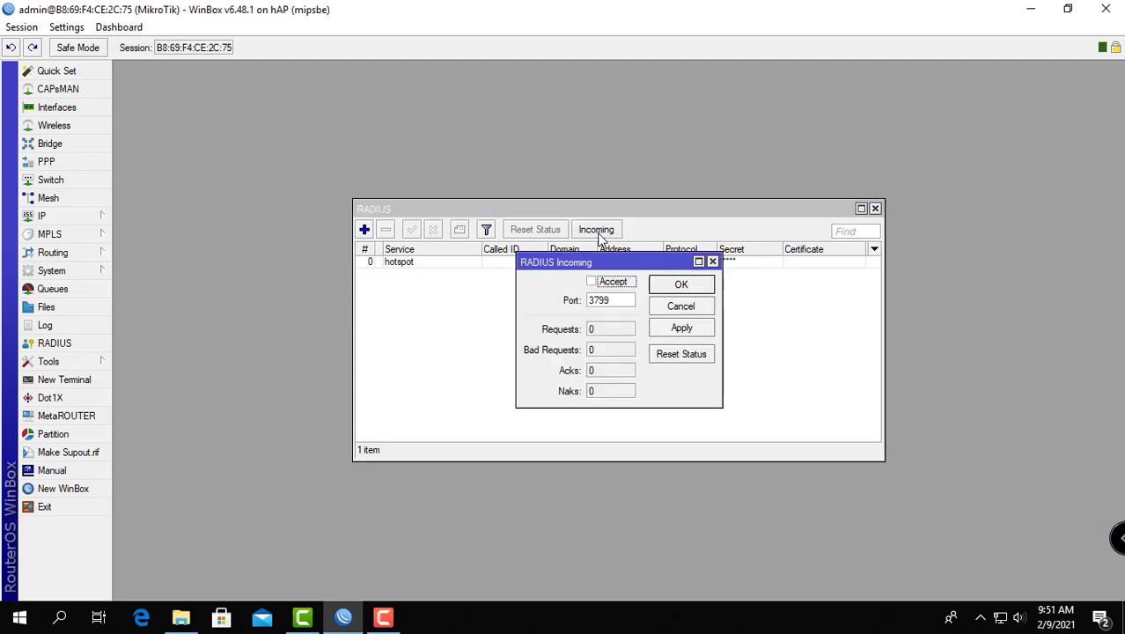
click(592, 283)
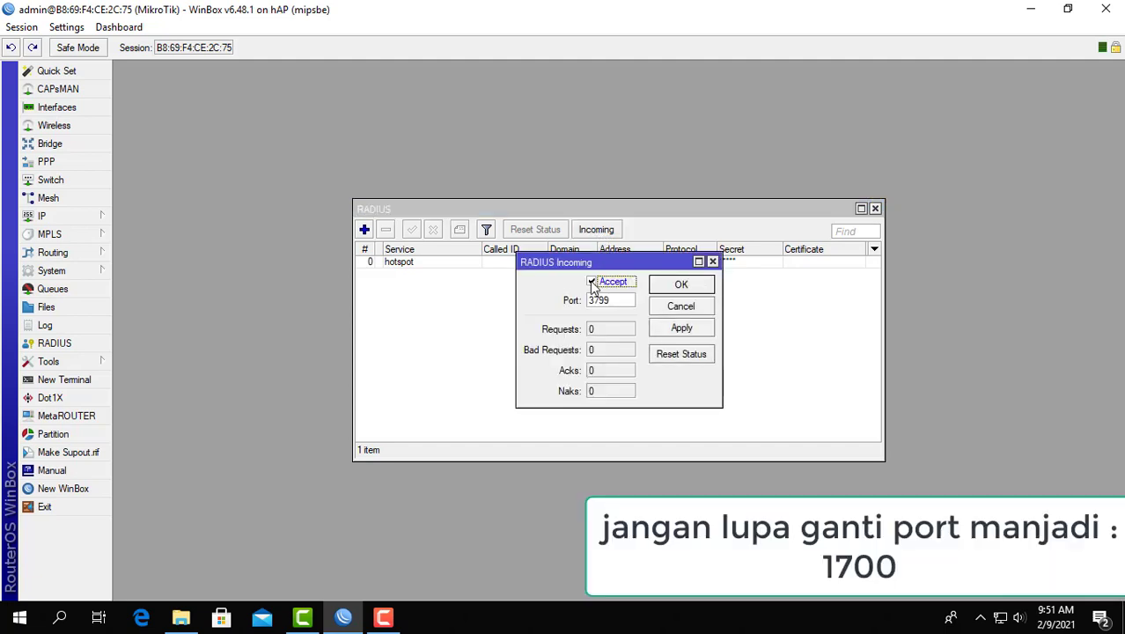
click(680, 287)
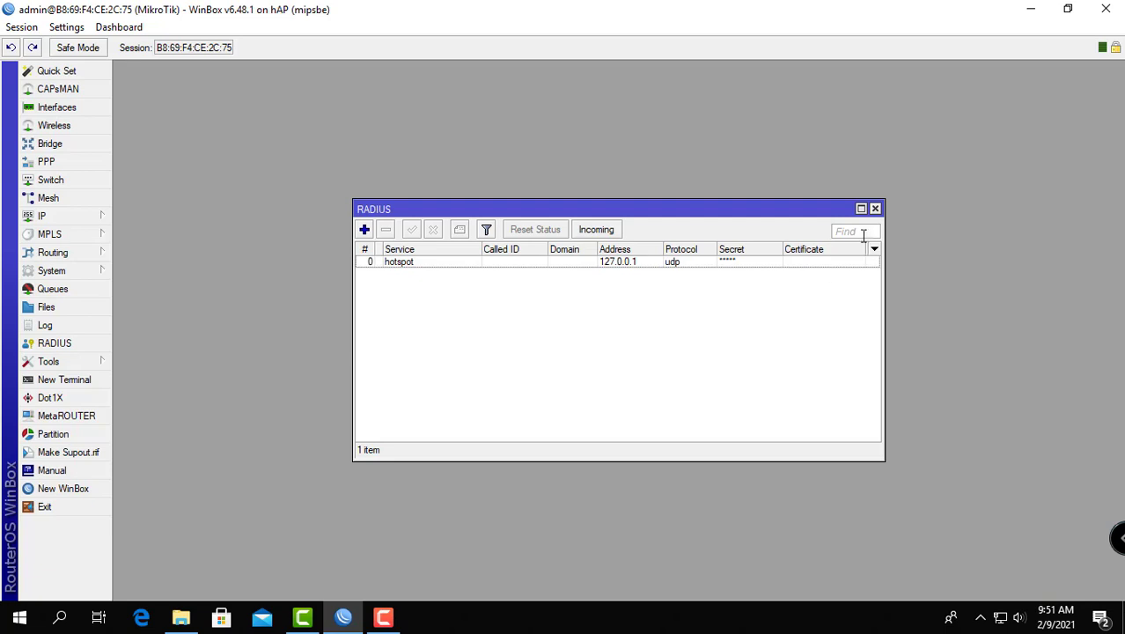
click(875, 210)
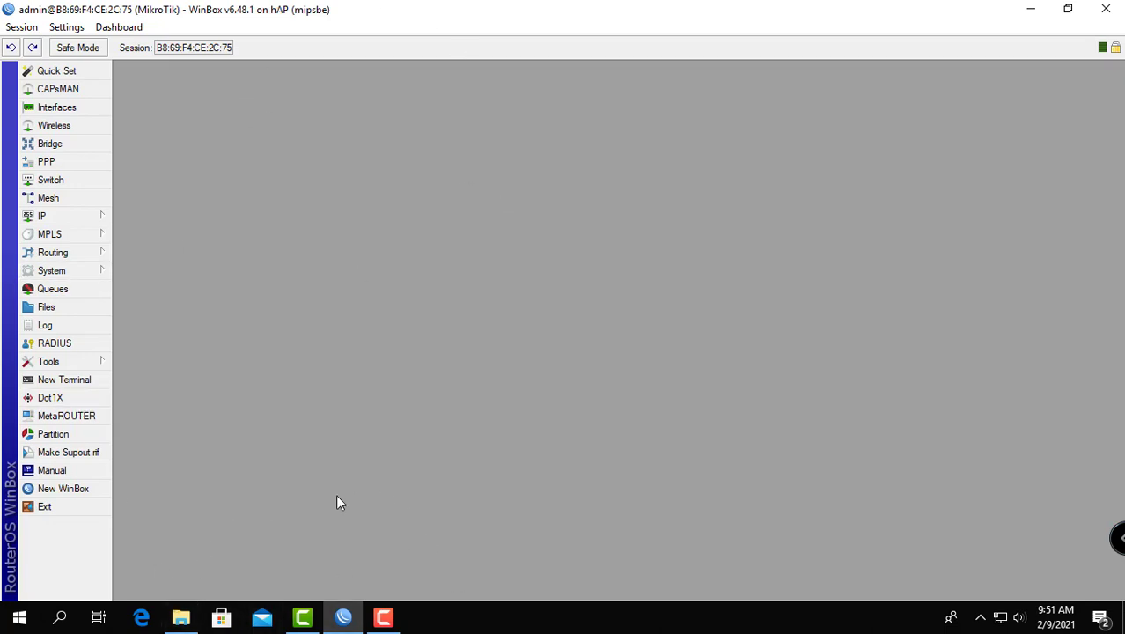
Step: Switch to Microsoft Edge, open 192.168.100.1/userman and log in to User Manager with the admin login
click(141, 617)
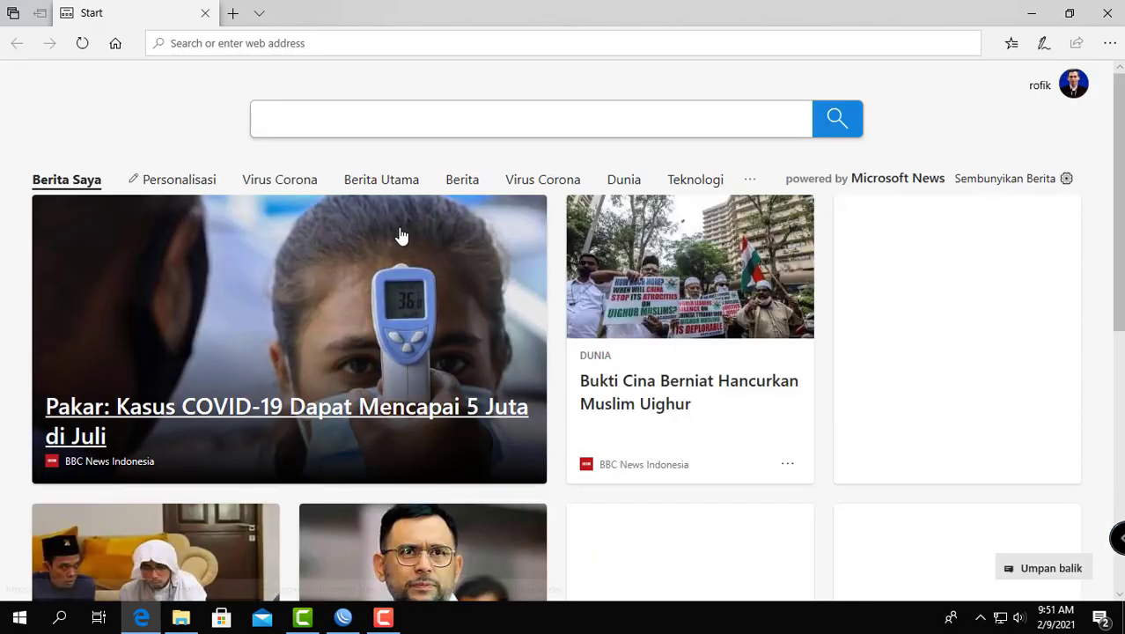
click(400, 235)
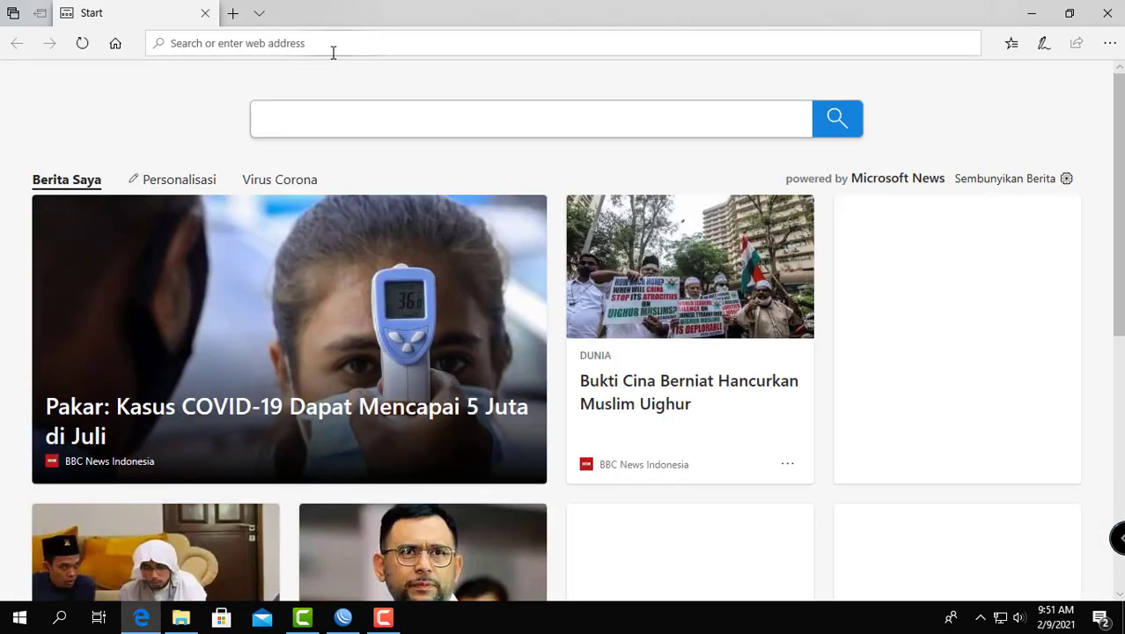
click(332, 49)
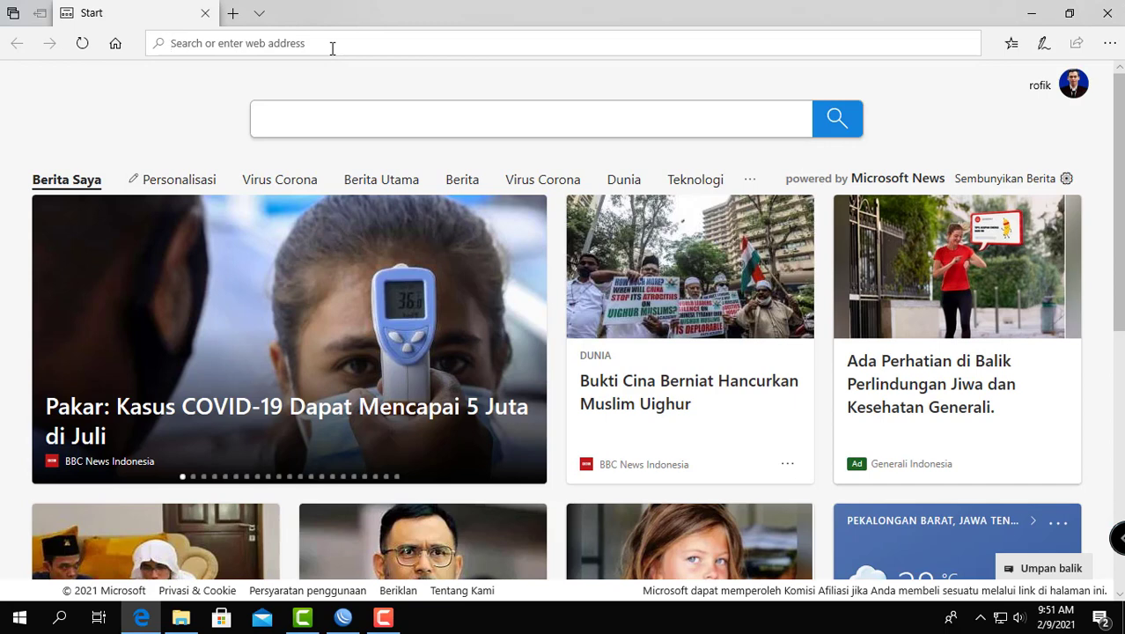
text(19)
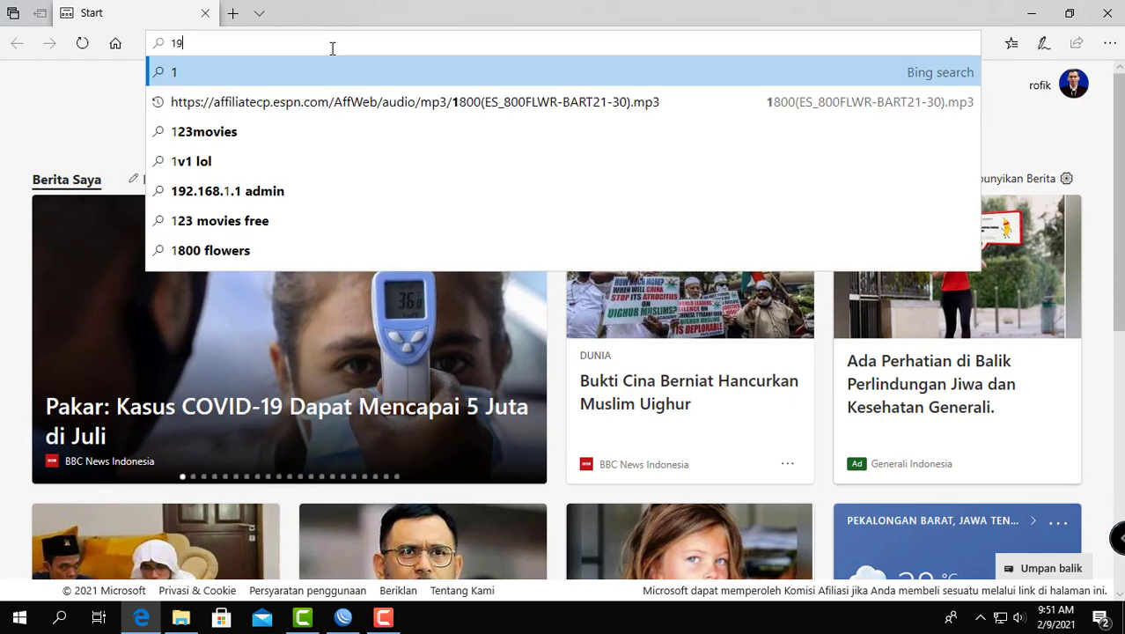
text(2.168)
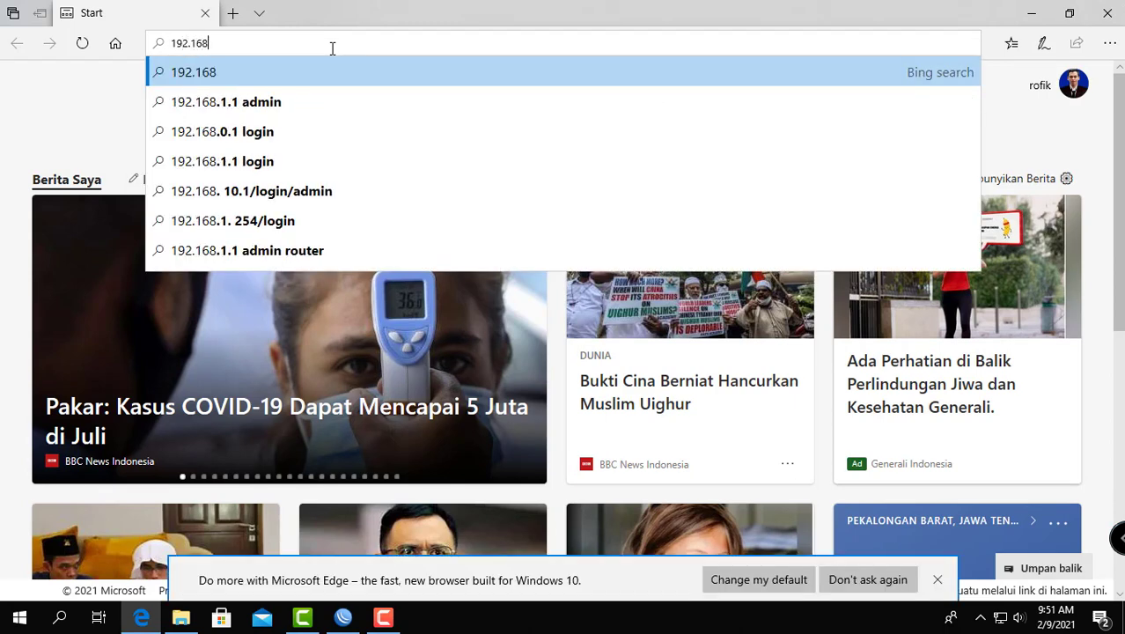
text(.100)
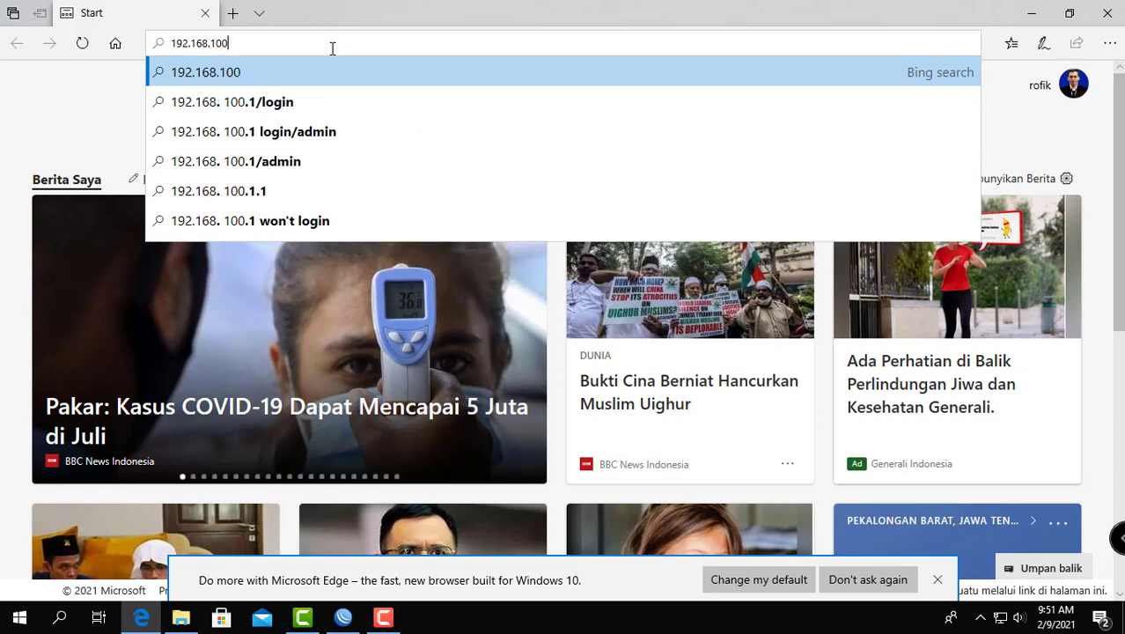
text(.1/)
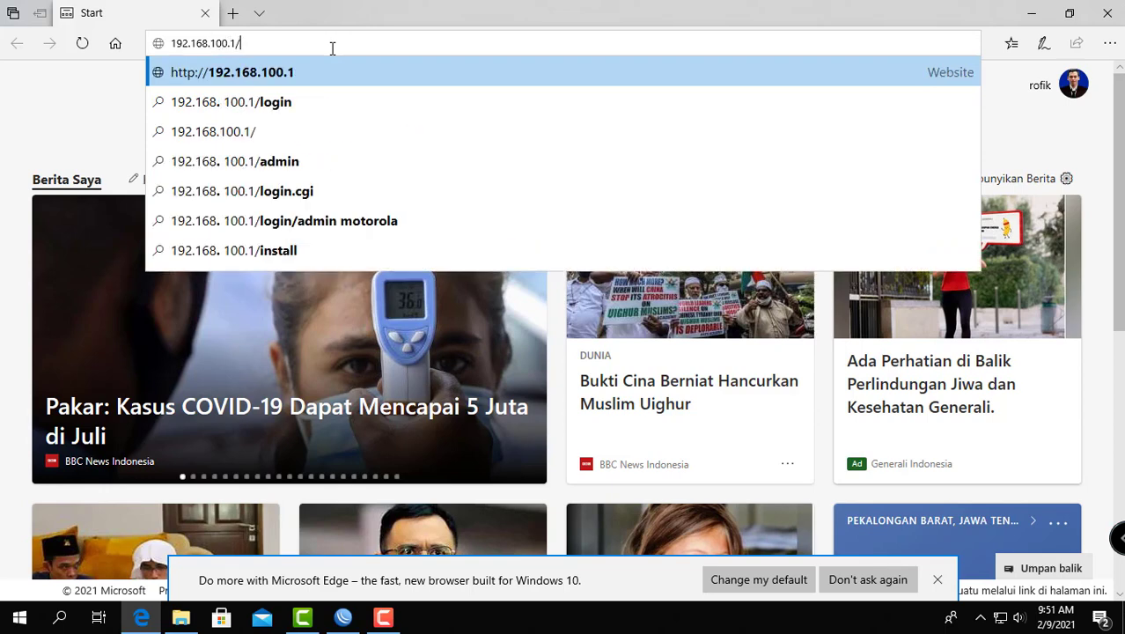
text(userman)
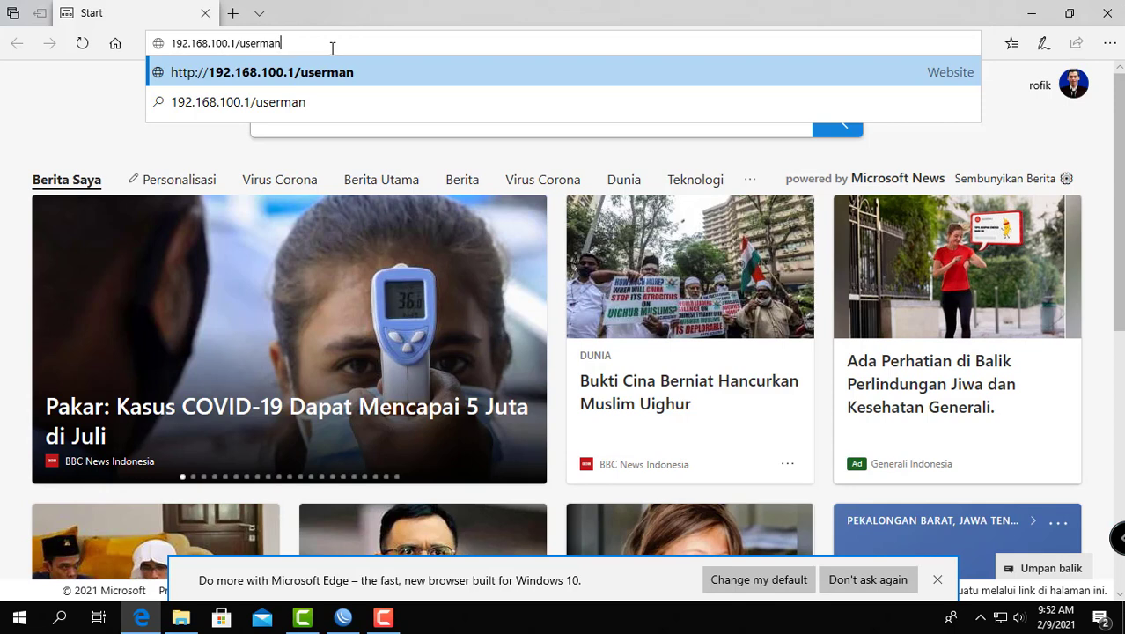
key(Return)
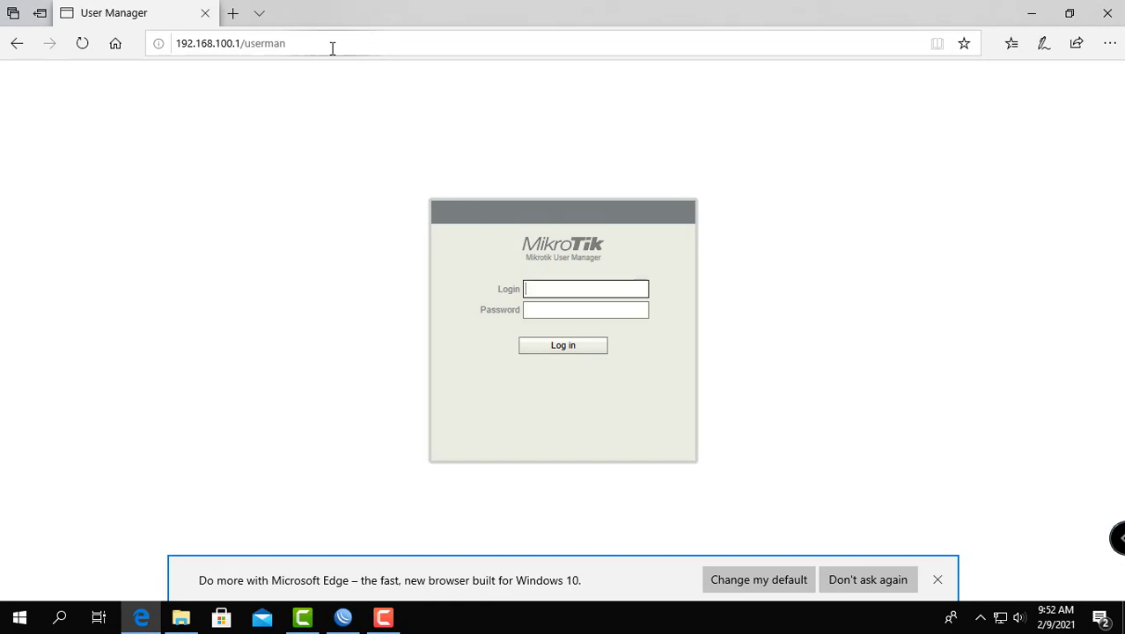
text(admin)
key(Return)
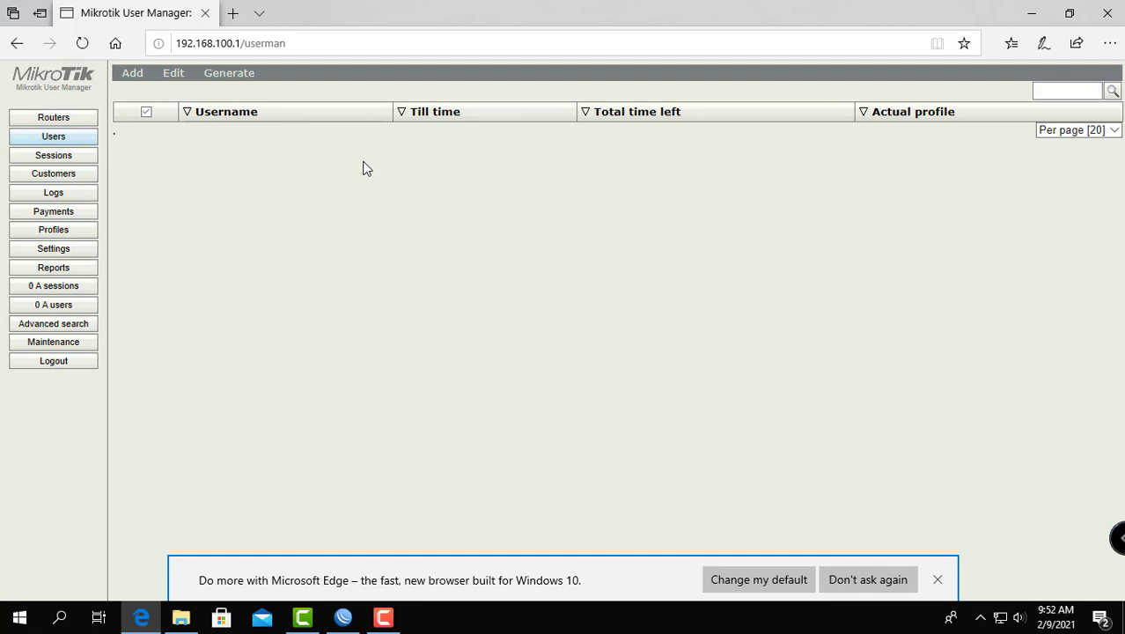
Step: Start a new router entry in User Manager named router_opex with IP address 127.0.0.0
click(55, 120)
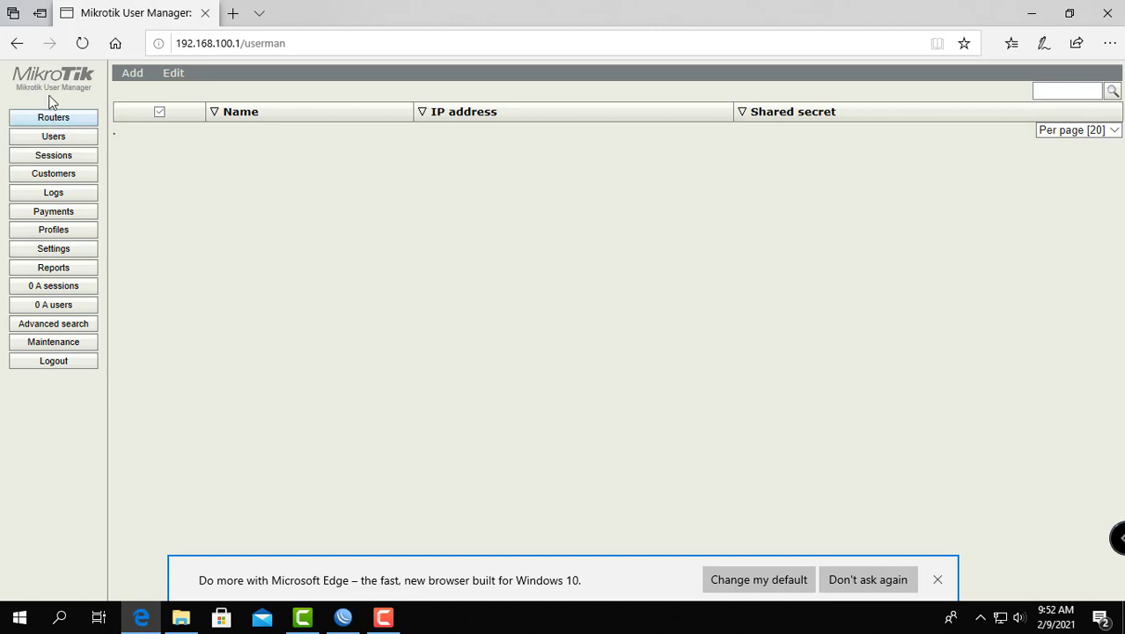
click(132, 75)
click(138, 95)
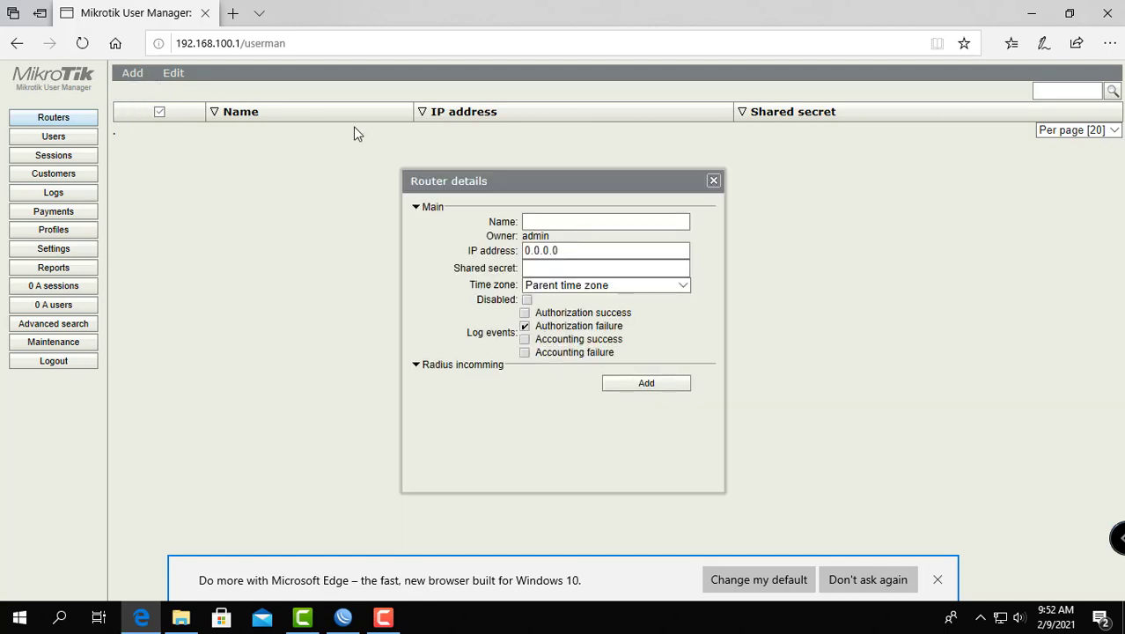
click(540, 220)
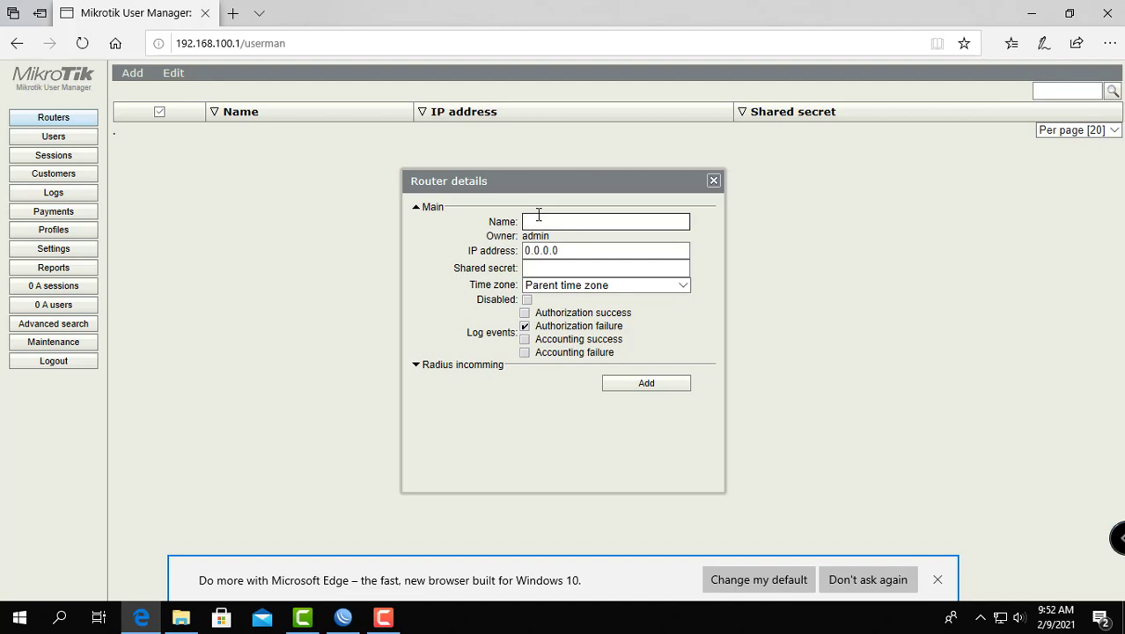
text(router_opex)
click(590, 250)
drag(592, 250, 483, 250)
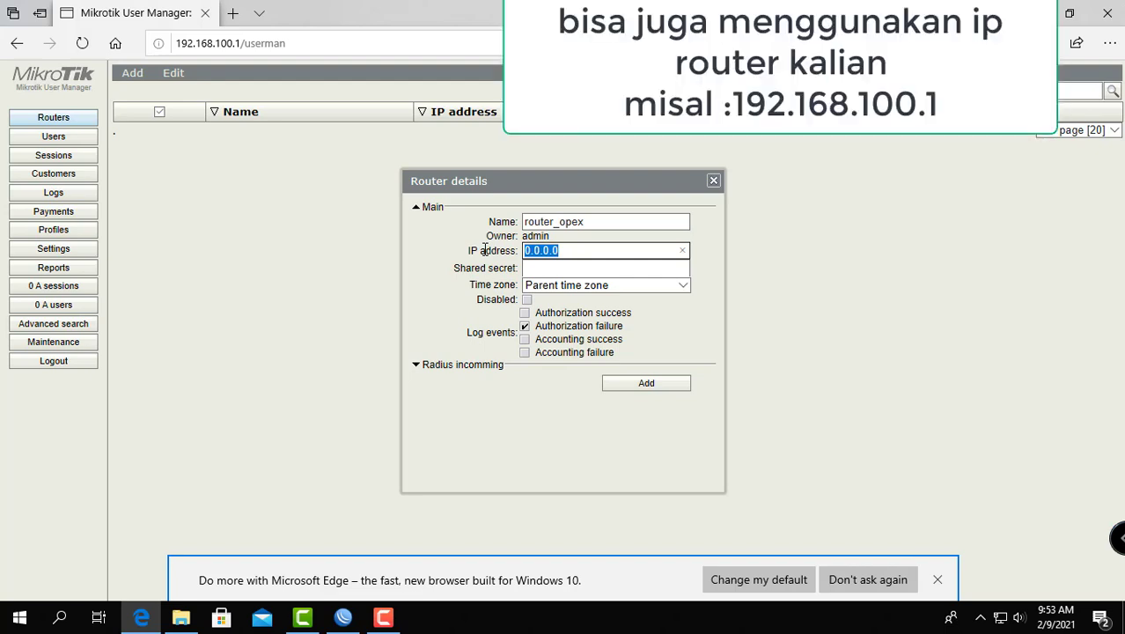
text(12)
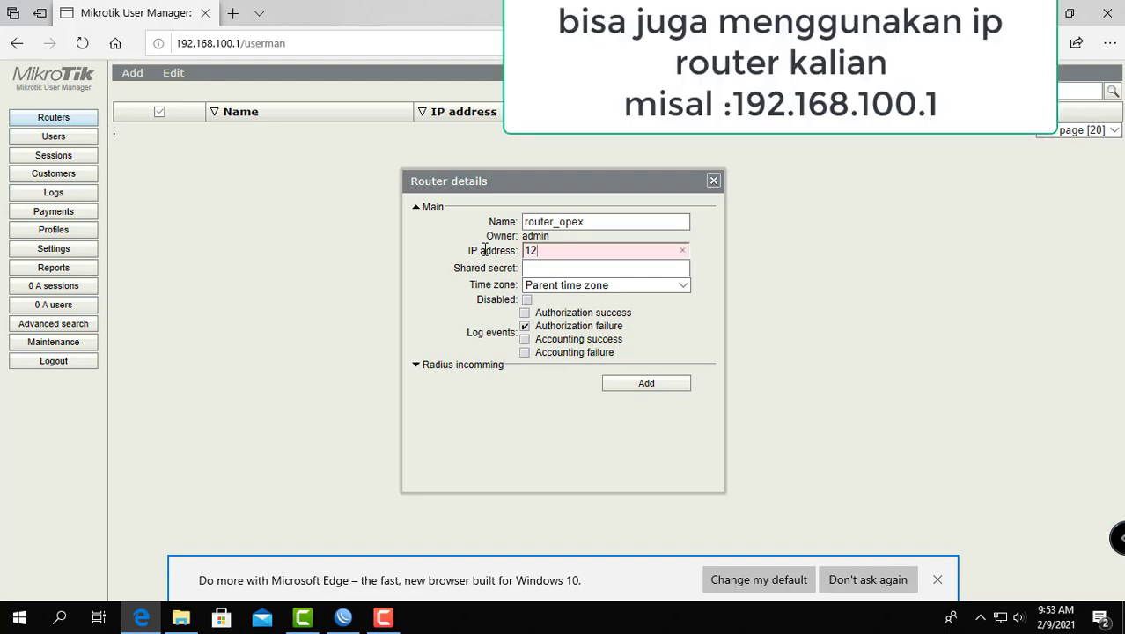
text(7.0.0.0)
Step: Enter the router's shared secret and add the router_opex entry
click(630, 268)
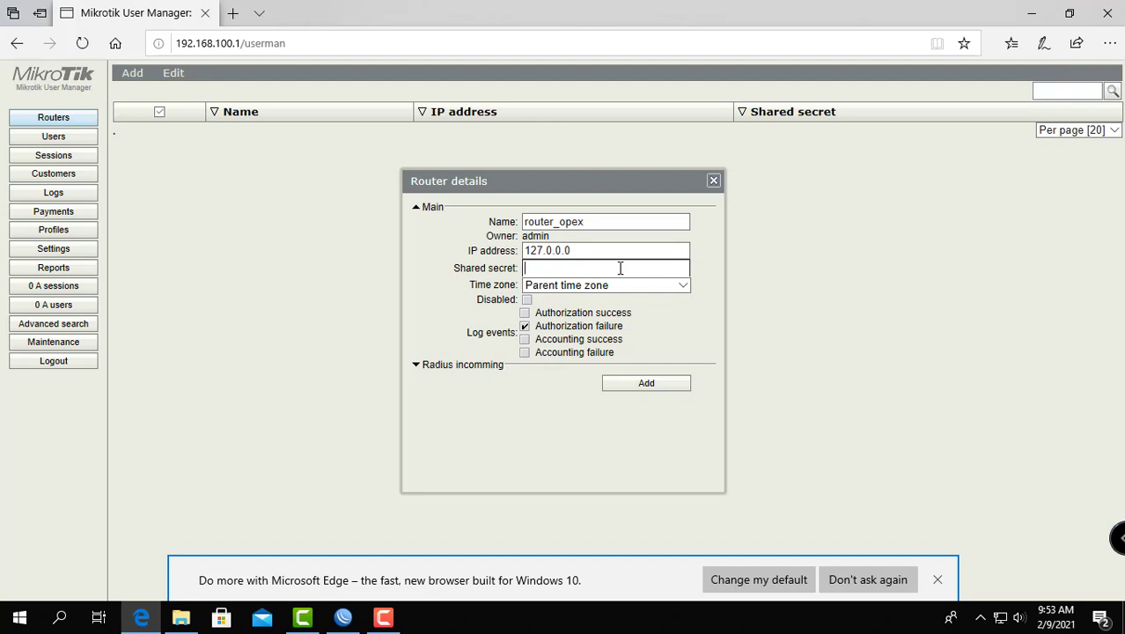
text(123)
click(655, 385)
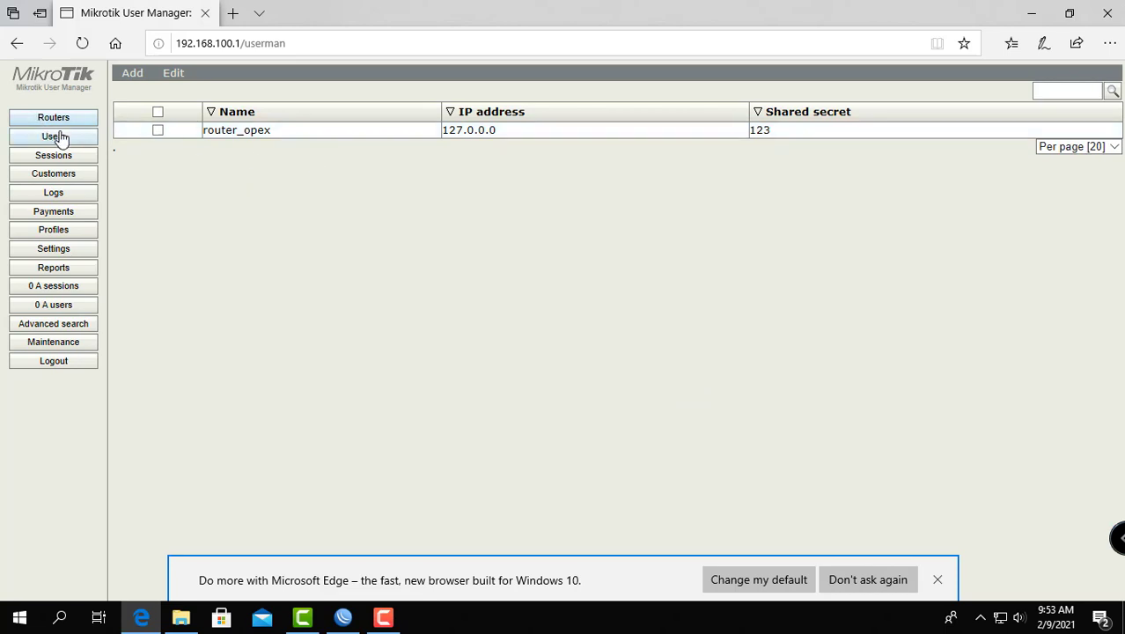
Step: Add a profile limitation named "paket 1 hari" with an uptime limit of 1d
click(63, 227)
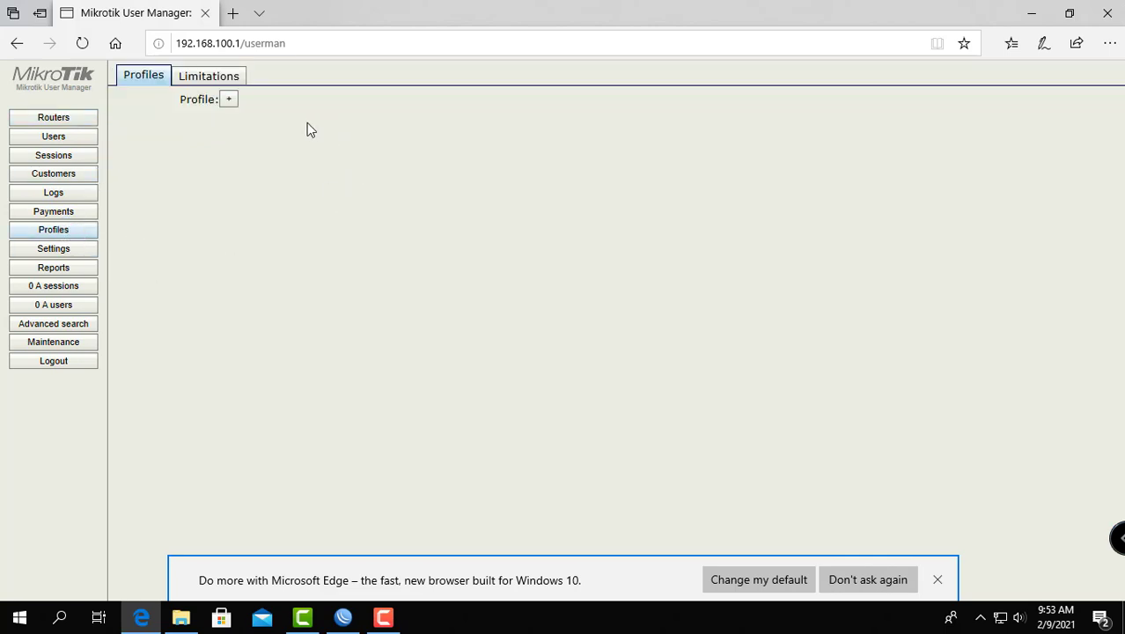
click(206, 79)
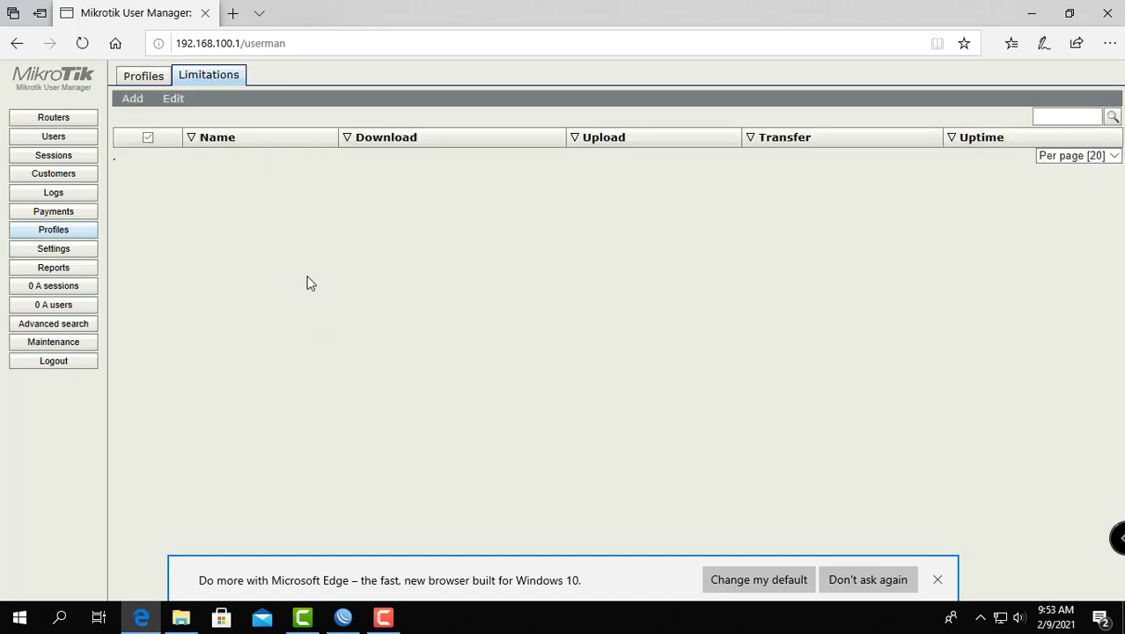
click(133, 107)
drag(133, 109, 143, 136)
click(135, 121)
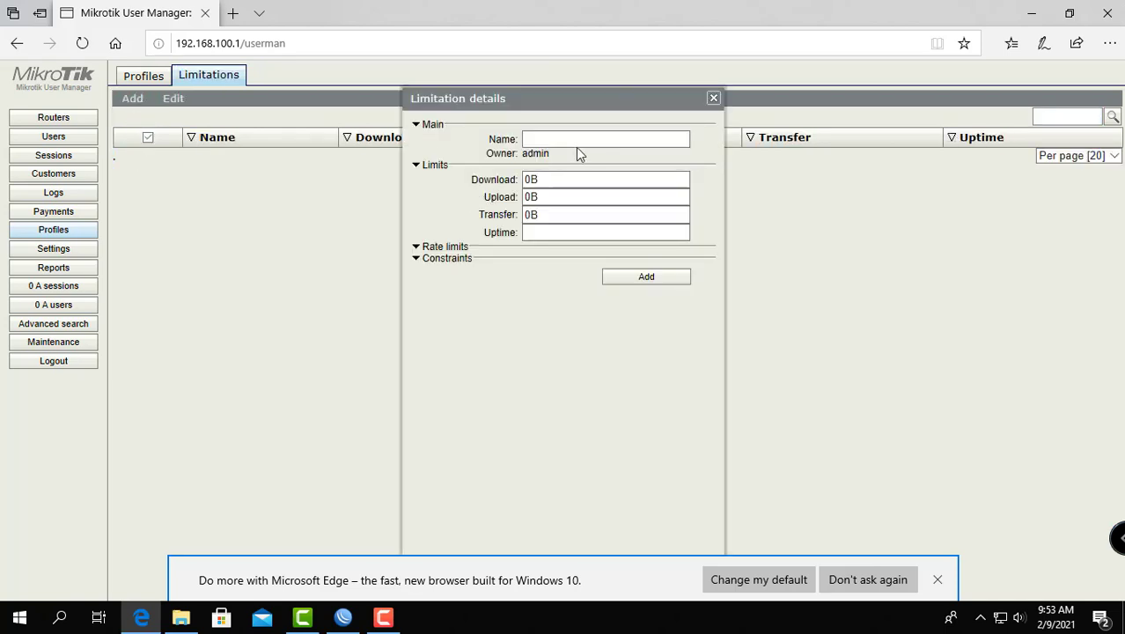
click(551, 139)
text(pake)
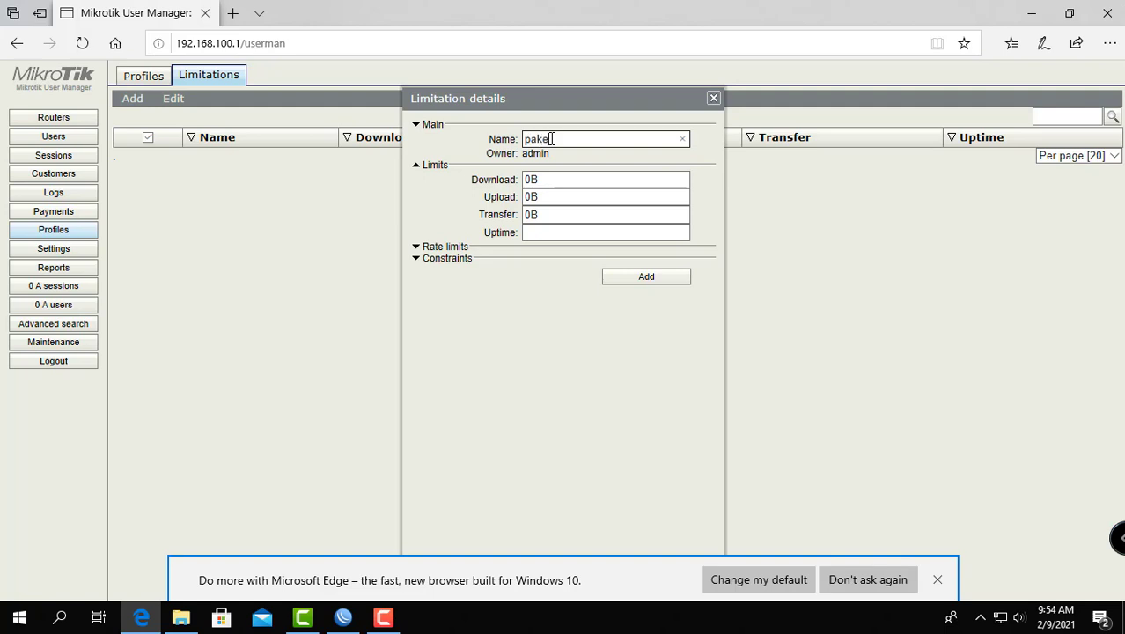
text(t 1 hari)
click(545, 234)
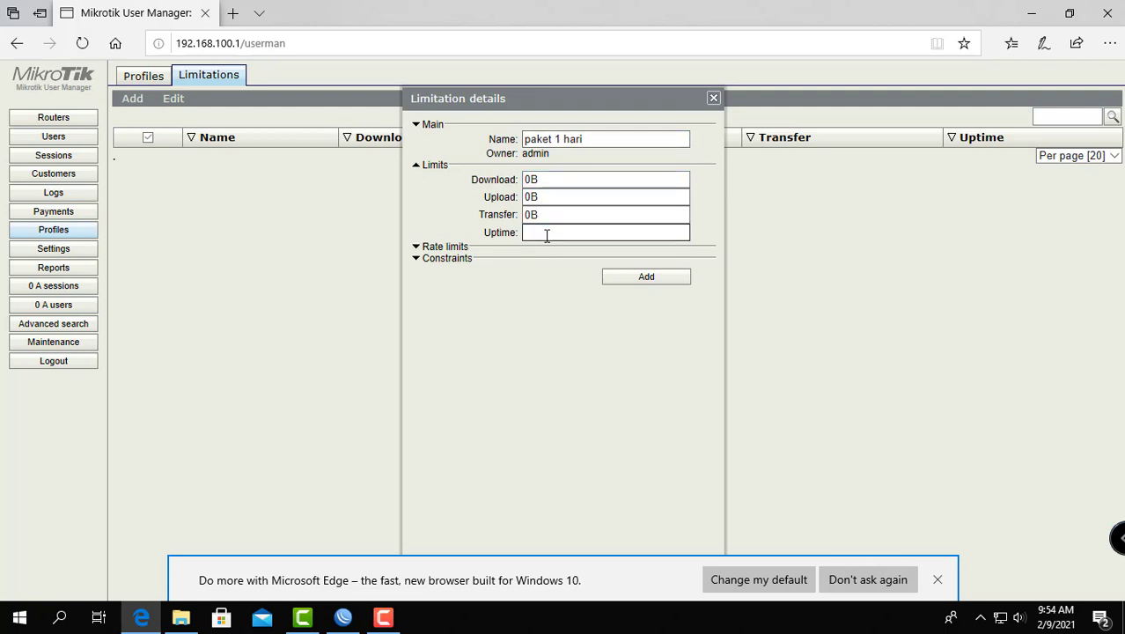
text(1d)
click(651, 277)
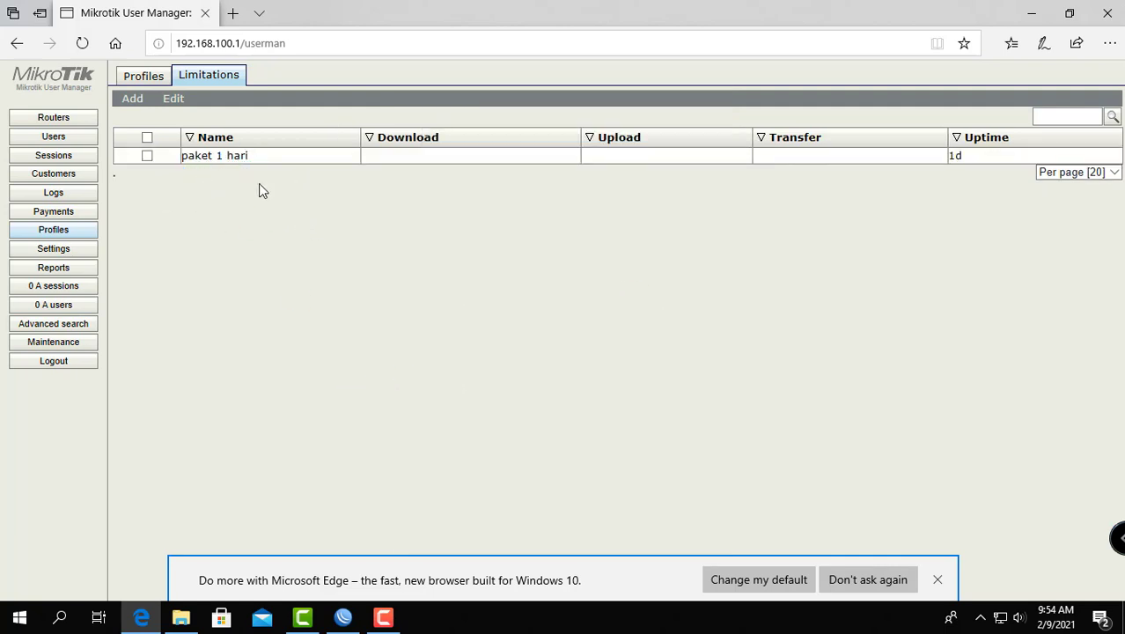
Step: Add a second profile limitation named "paket 30 hari" with an uptime limit of 30d
click(137, 105)
click(139, 118)
click(556, 142)
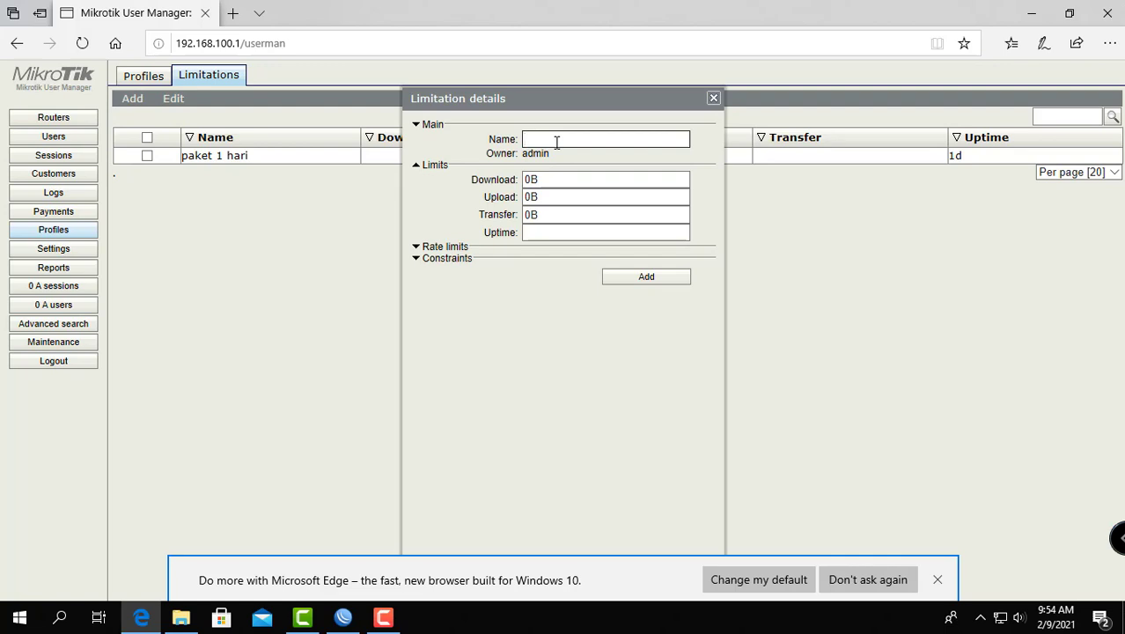
text(paket 30 hari)
click(555, 233)
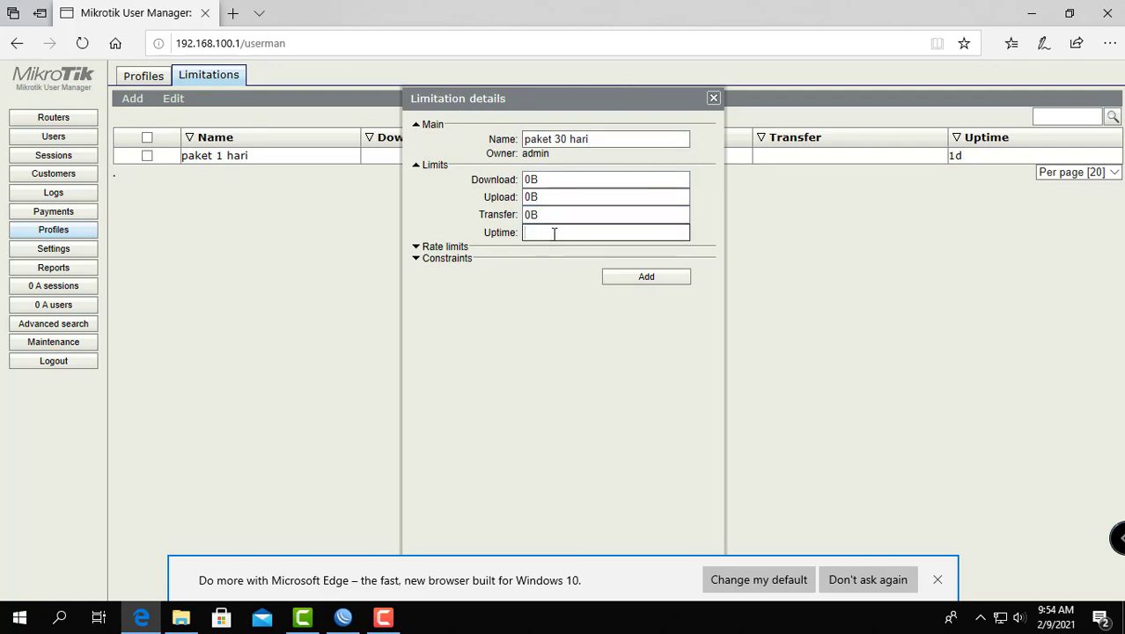
text(30d)
click(630, 276)
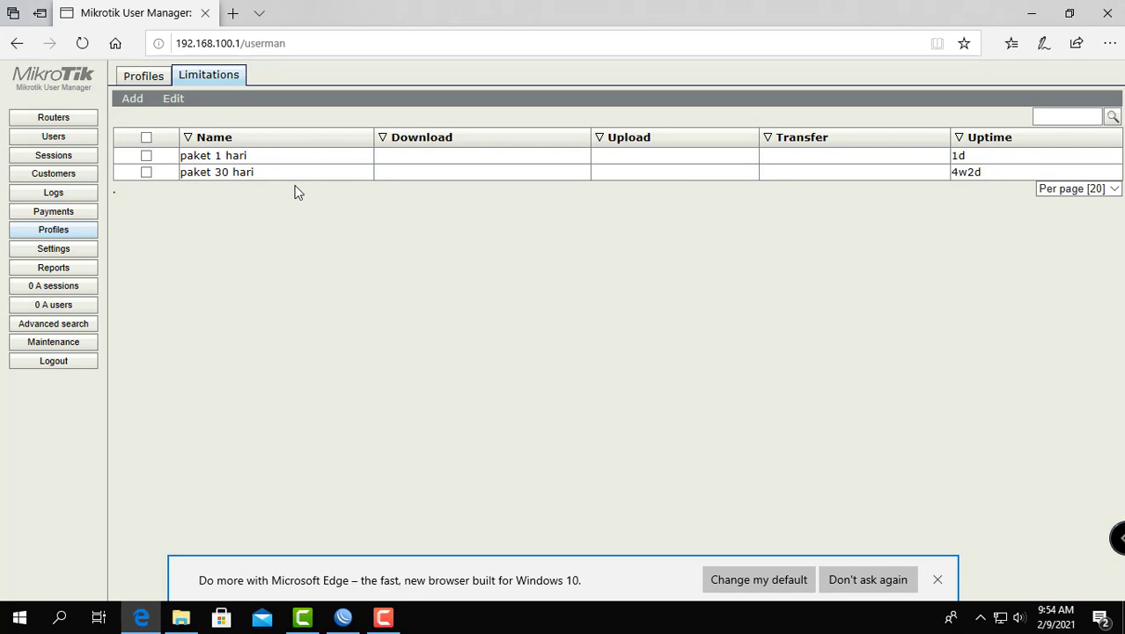
Step: Create a new user profile named "paket 1 hari"
click(142, 77)
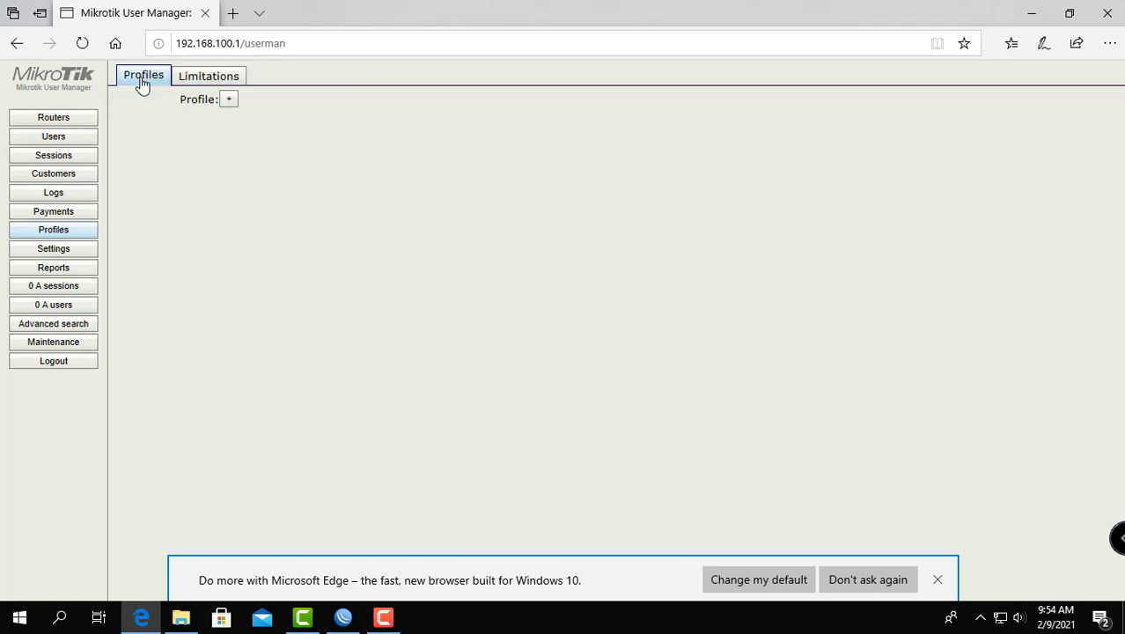
click(228, 99)
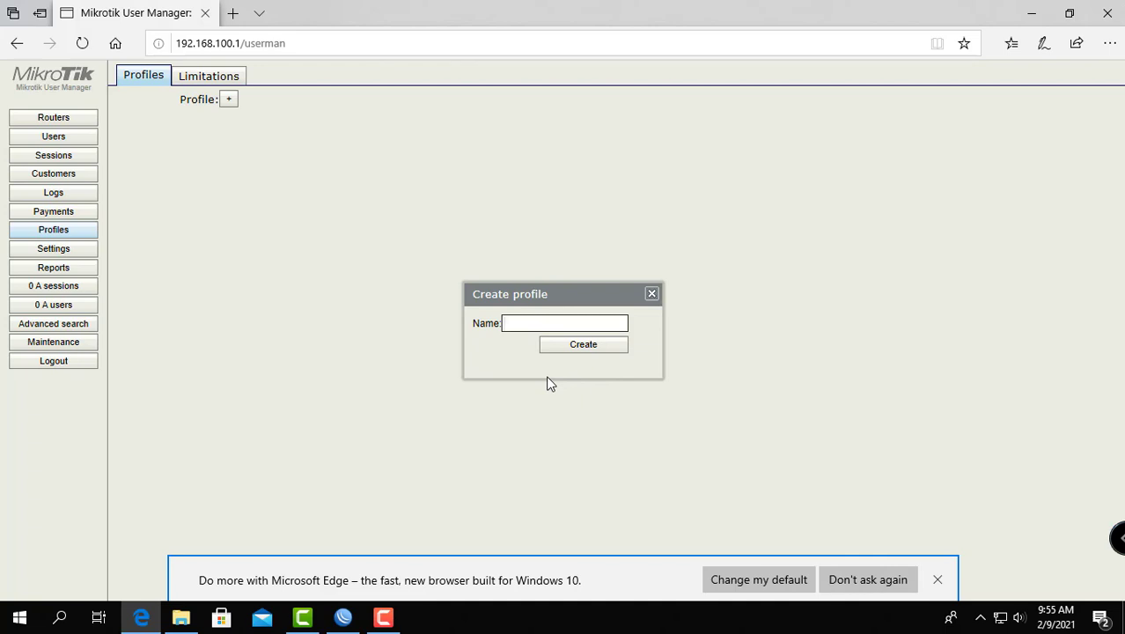
text(paket 1 hari)
click(584, 346)
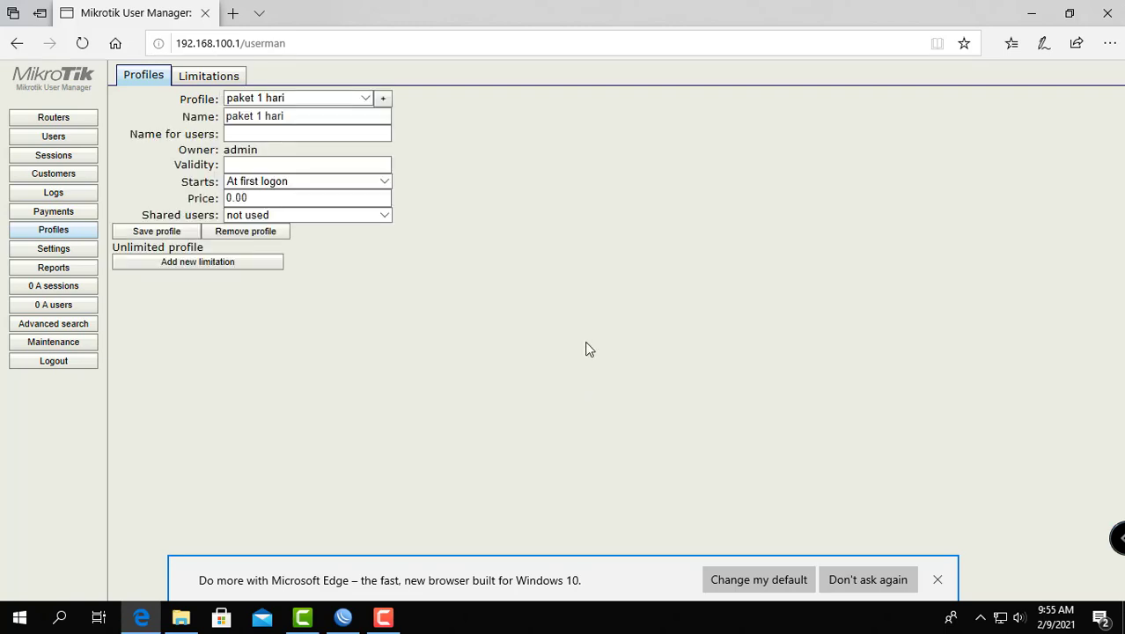
Step: Set the paket 1 hari profile's validity to 1d and its price to 5000
click(264, 163)
click(264, 164)
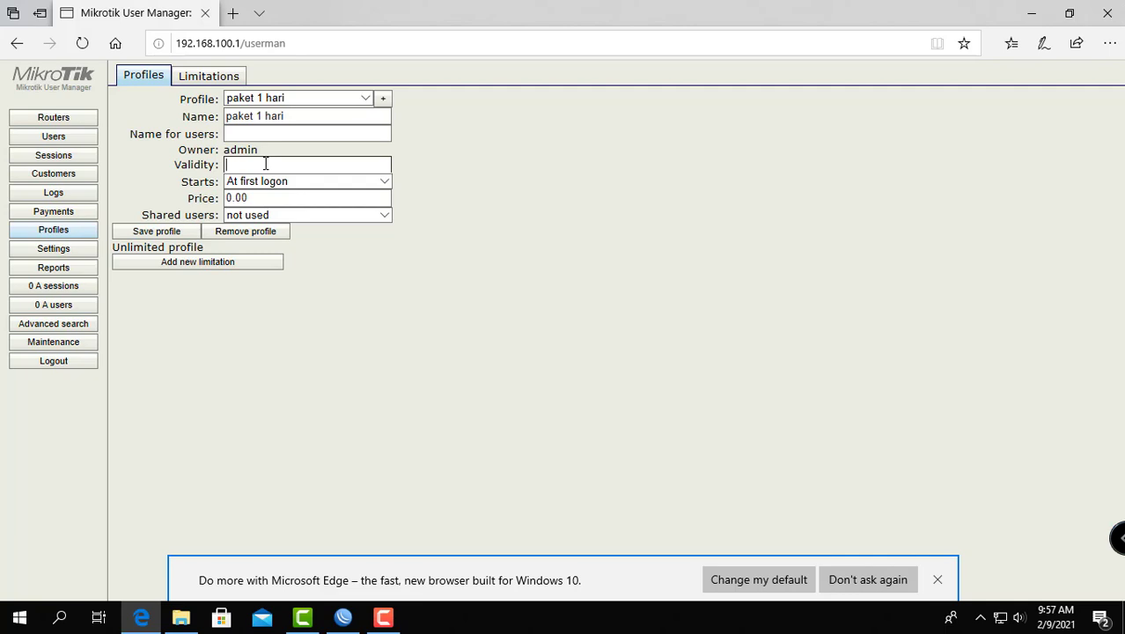
text(1d)
click(245, 197)
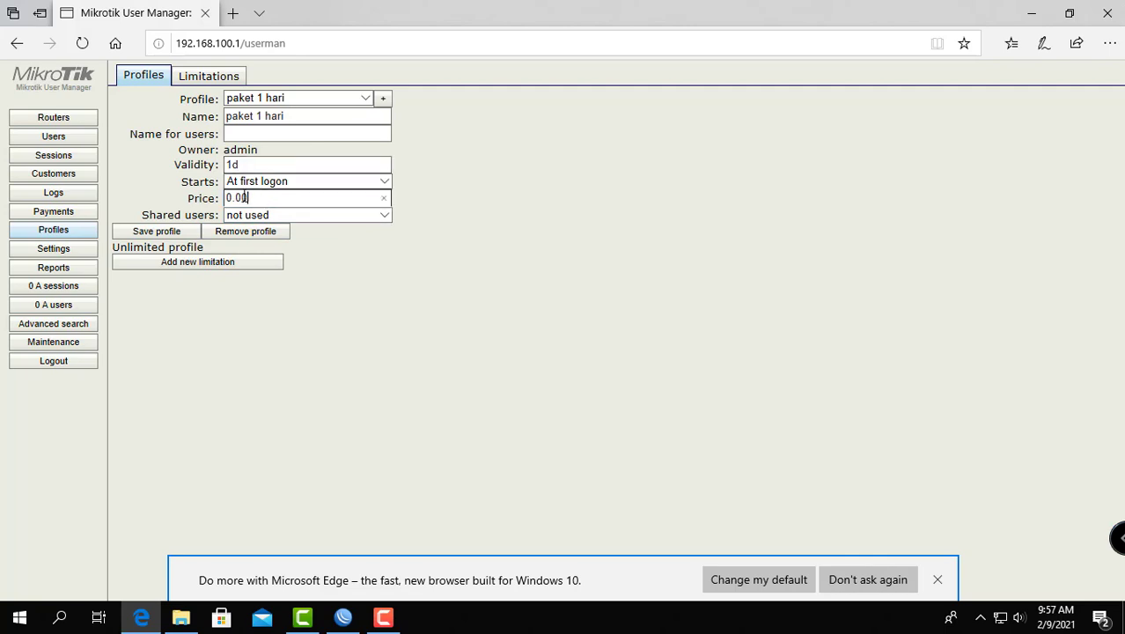
drag(247, 197, 211, 197)
text(5000)
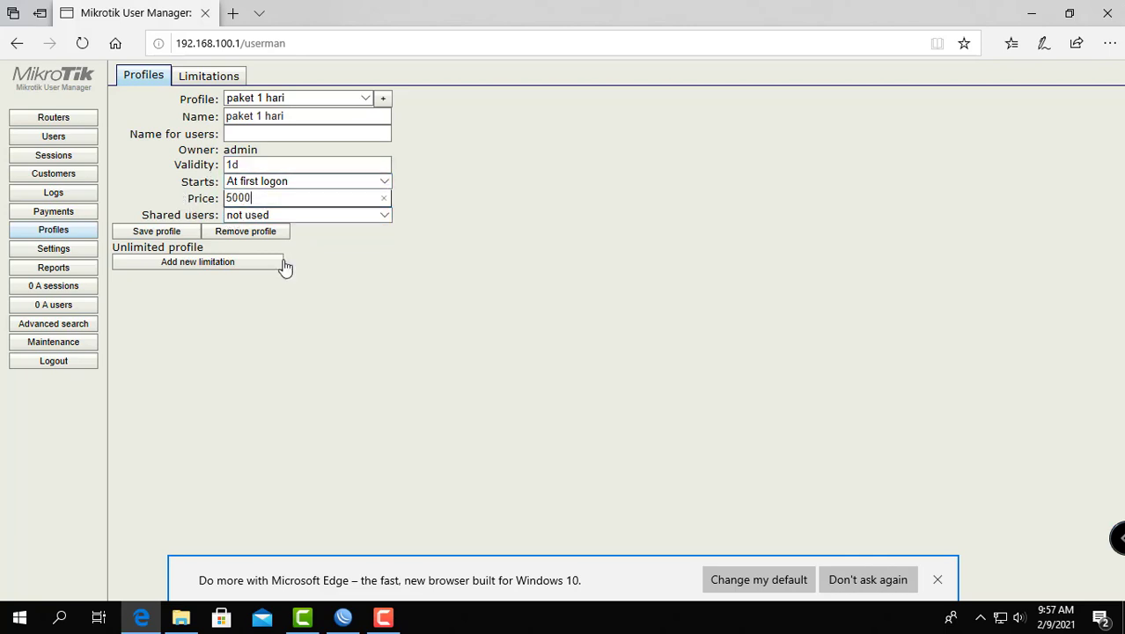
Step: Add the paket 1 hari limit to the profile as a new limitation covering all days
click(238, 268)
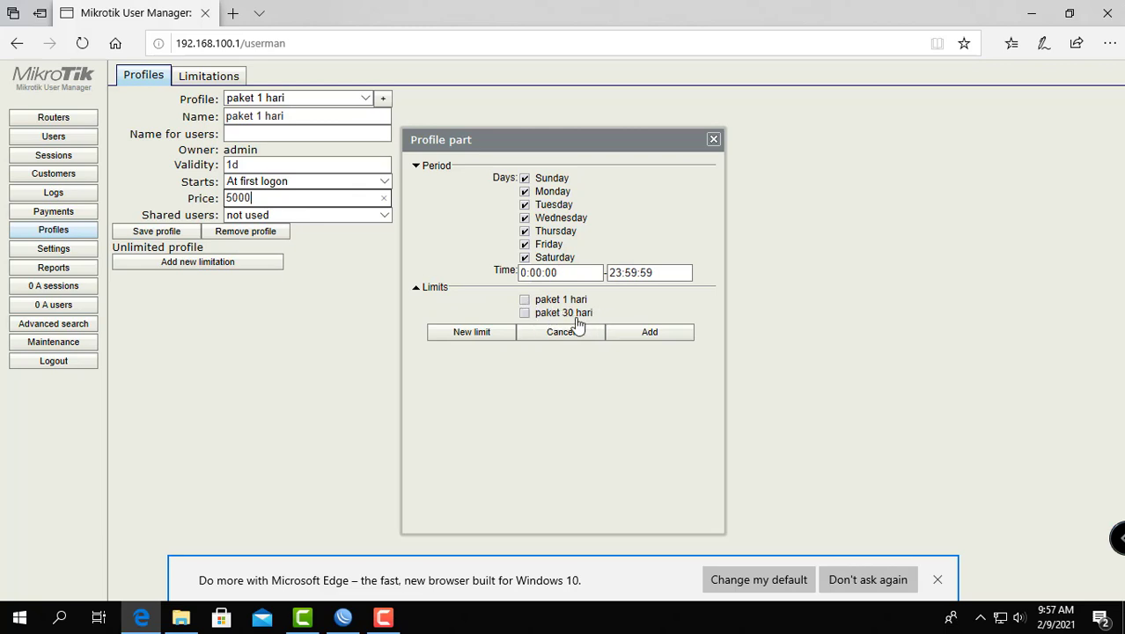
click(525, 301)
click(652, 336)
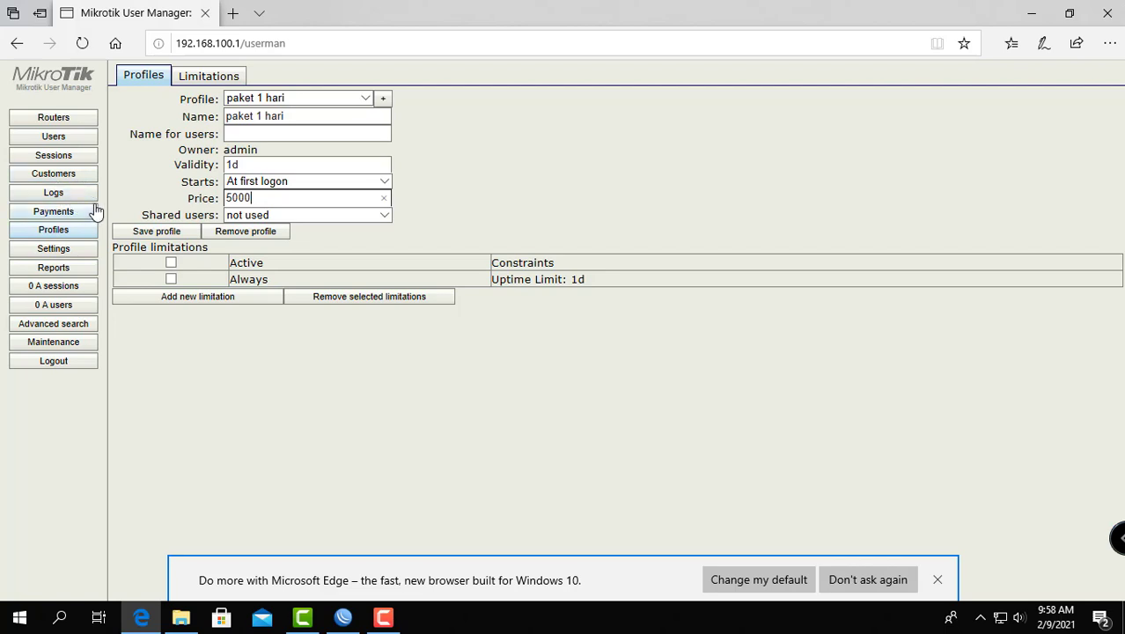
Step: Start a batch of new users with 20 as the number of users and A as the username prefix
click(57, 139)
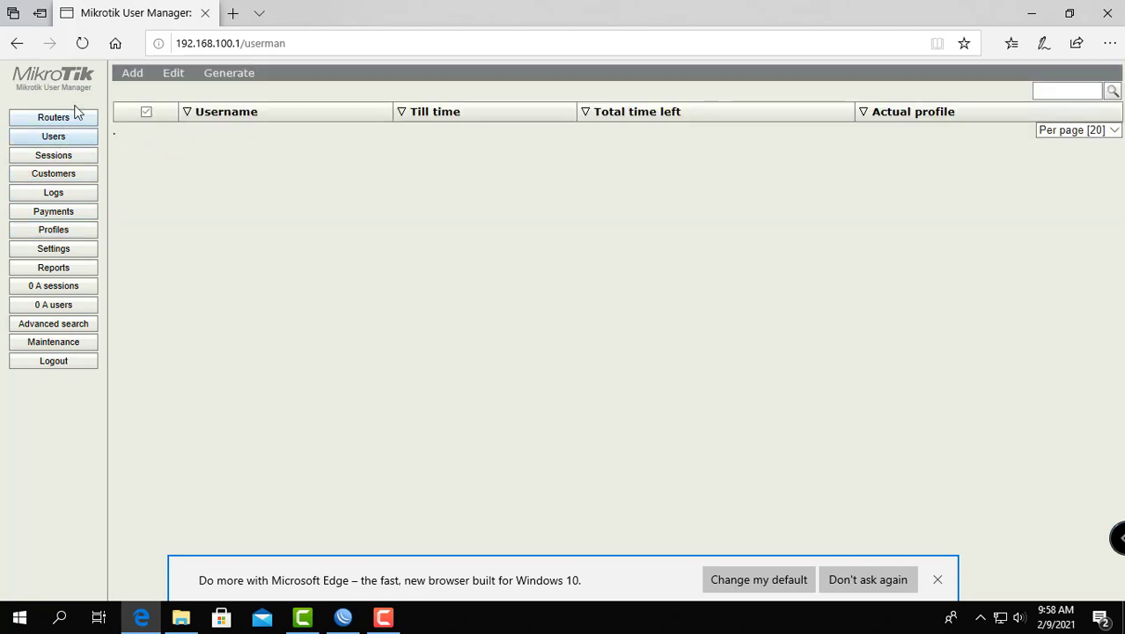
click(131, 74)
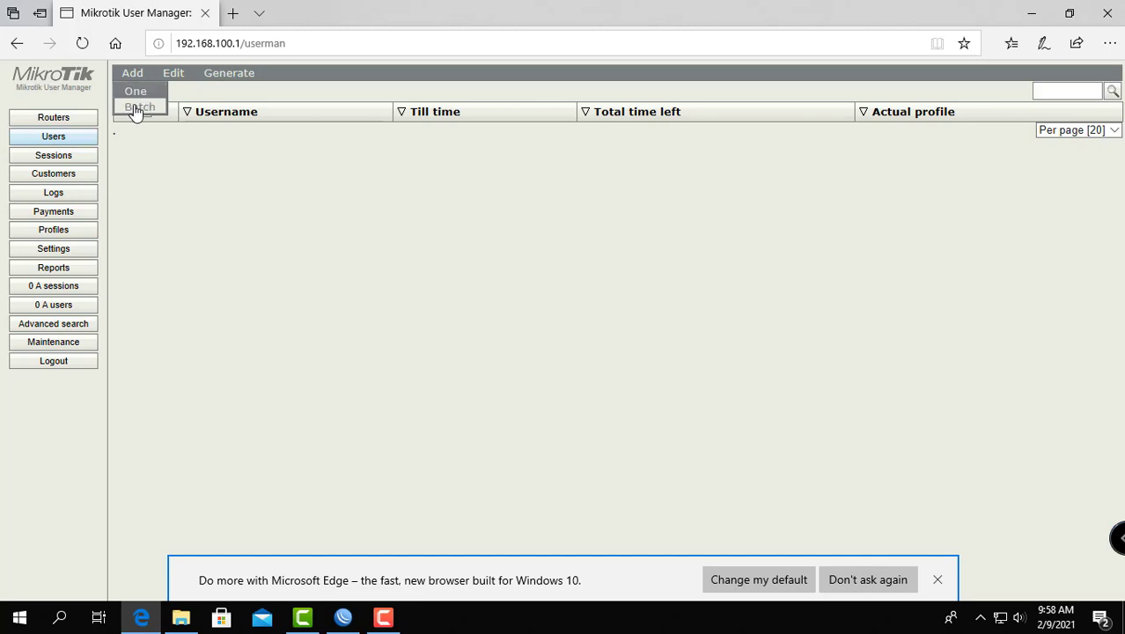
click(136, 108)
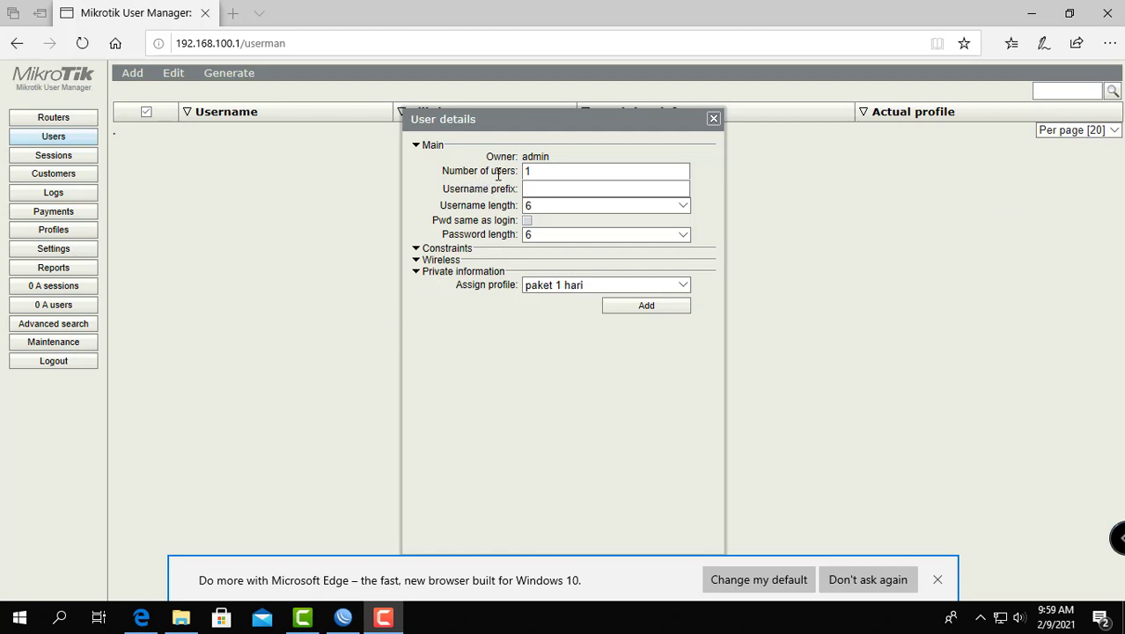
click(534, 174)
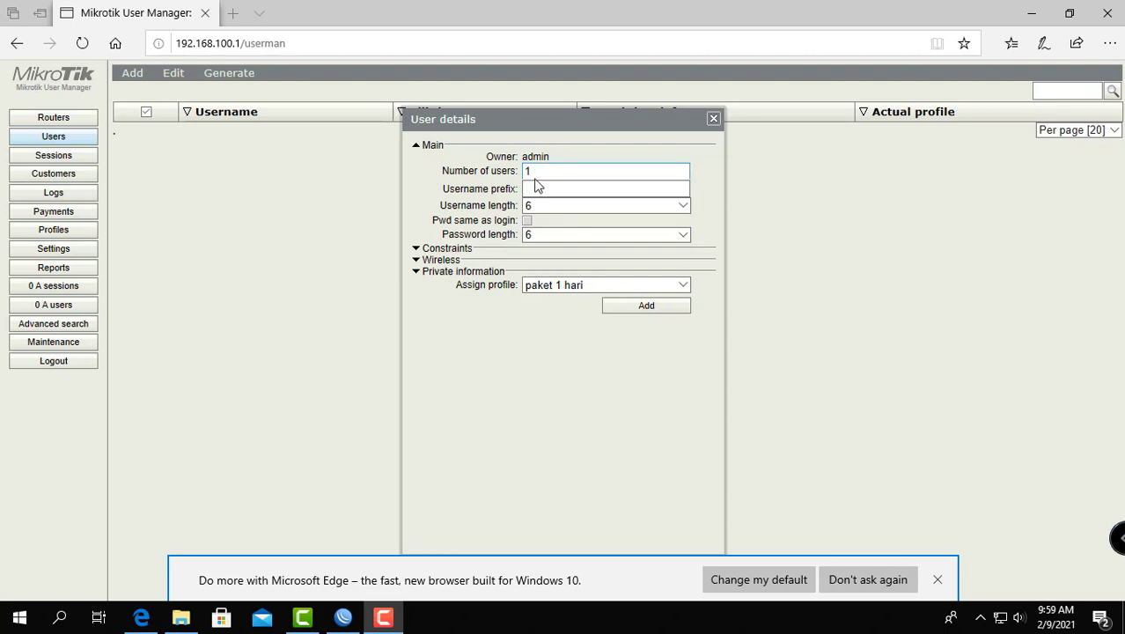
drag(533, 174, 513, 169)
text(20)
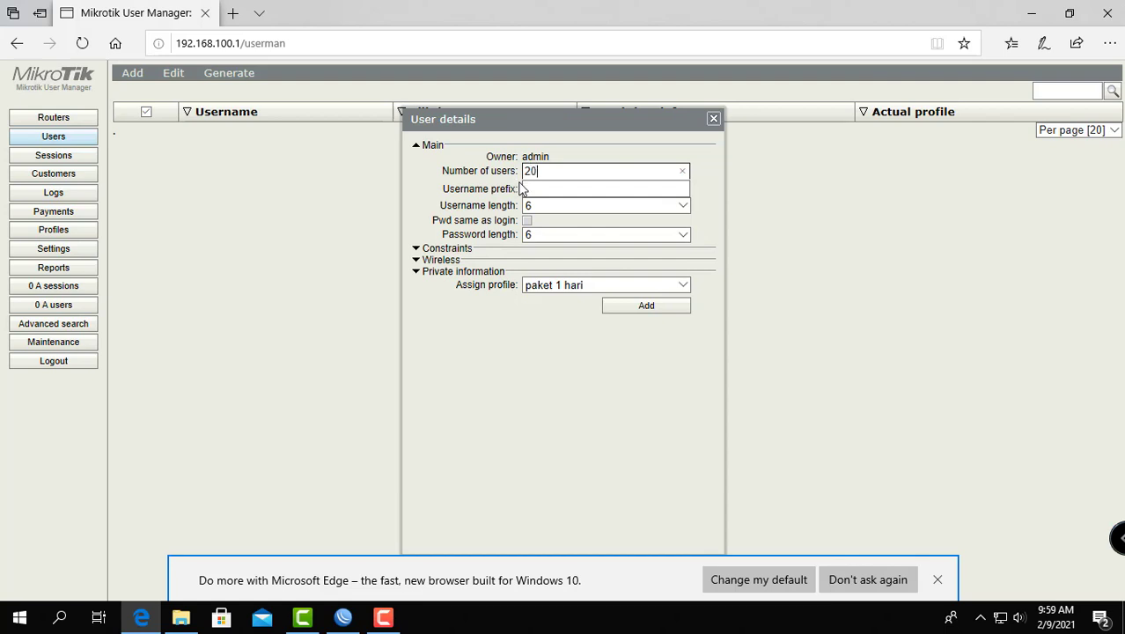
click(526, 189)
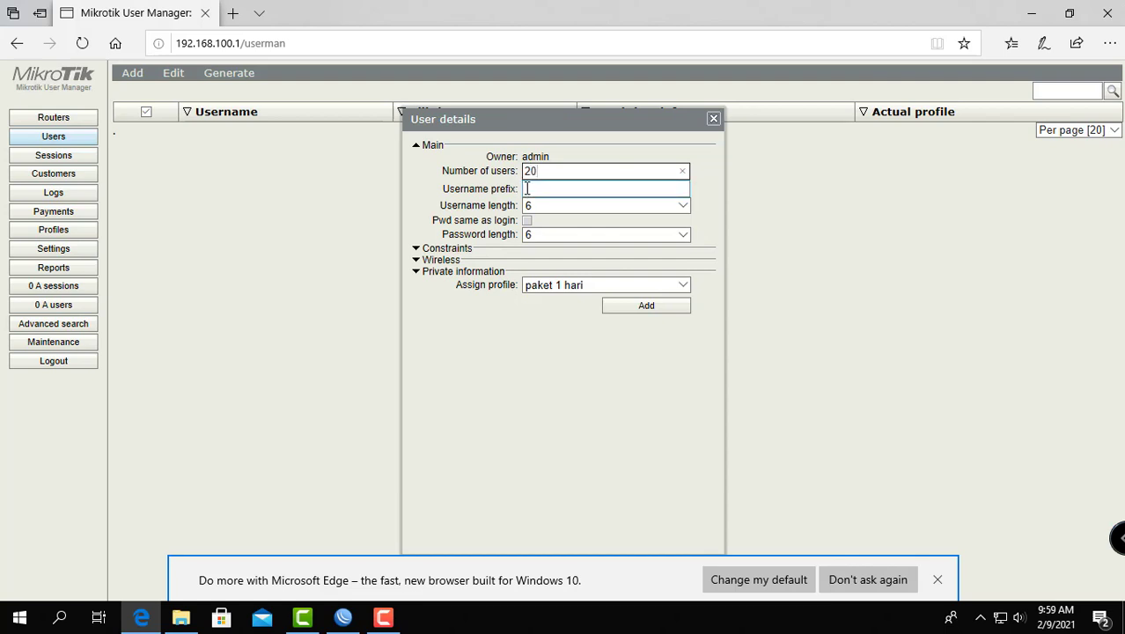
click(576, 187)
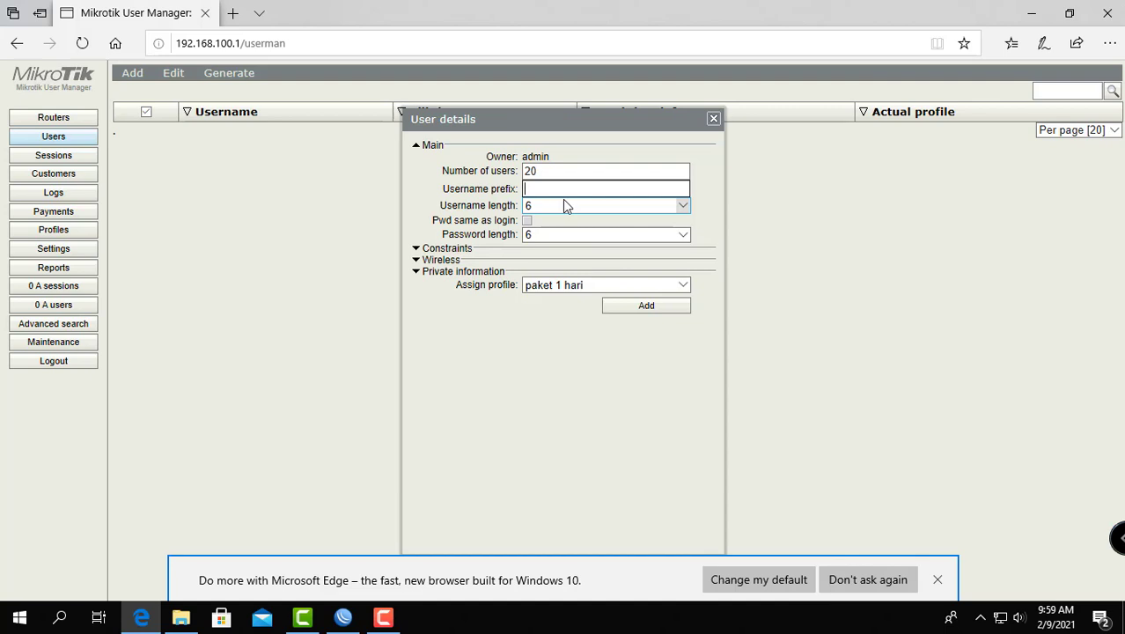
text(A)
Step: Set the username and password lengths to 4, add the batch with the paket 1 hari profile assigned, and close the user details
click(684, 203)
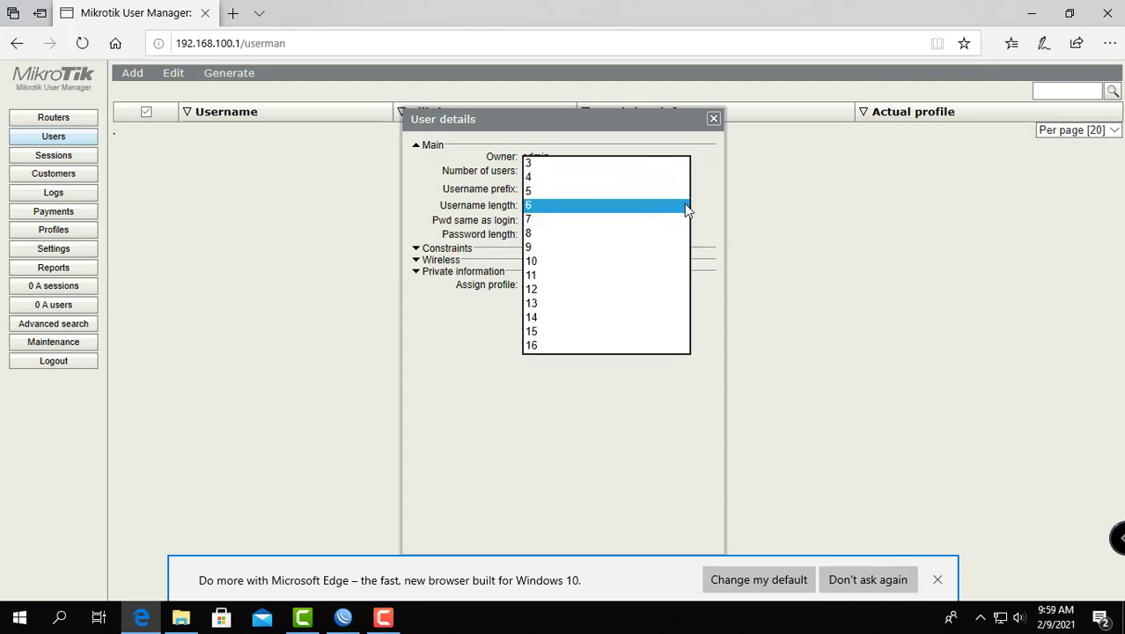
click(593, 180)
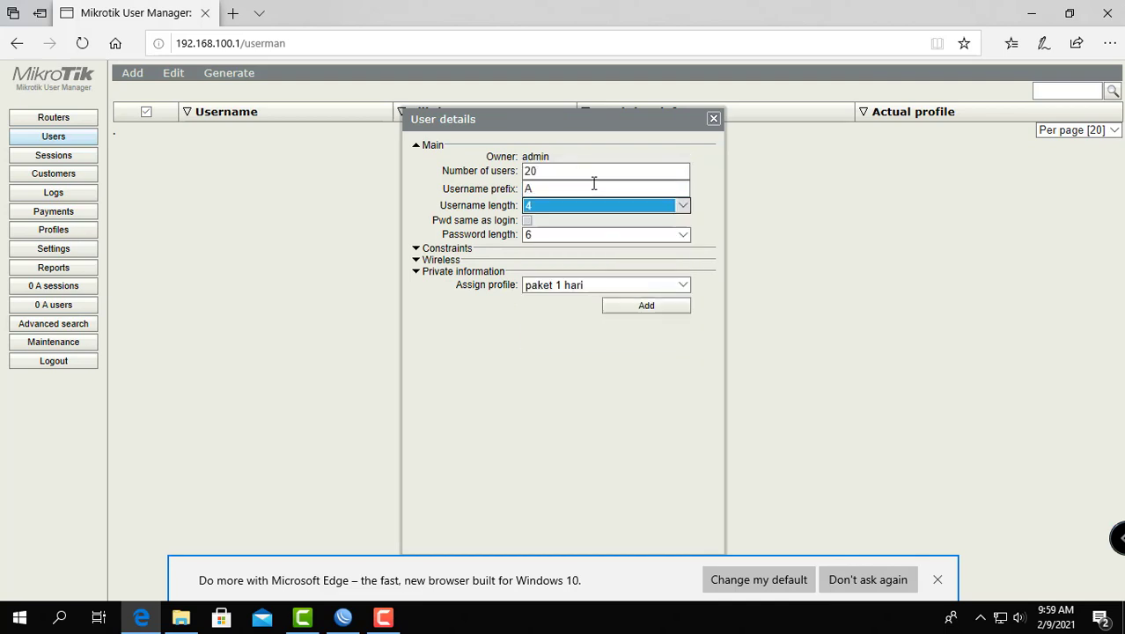
click(683, 235)
click(653, 208)
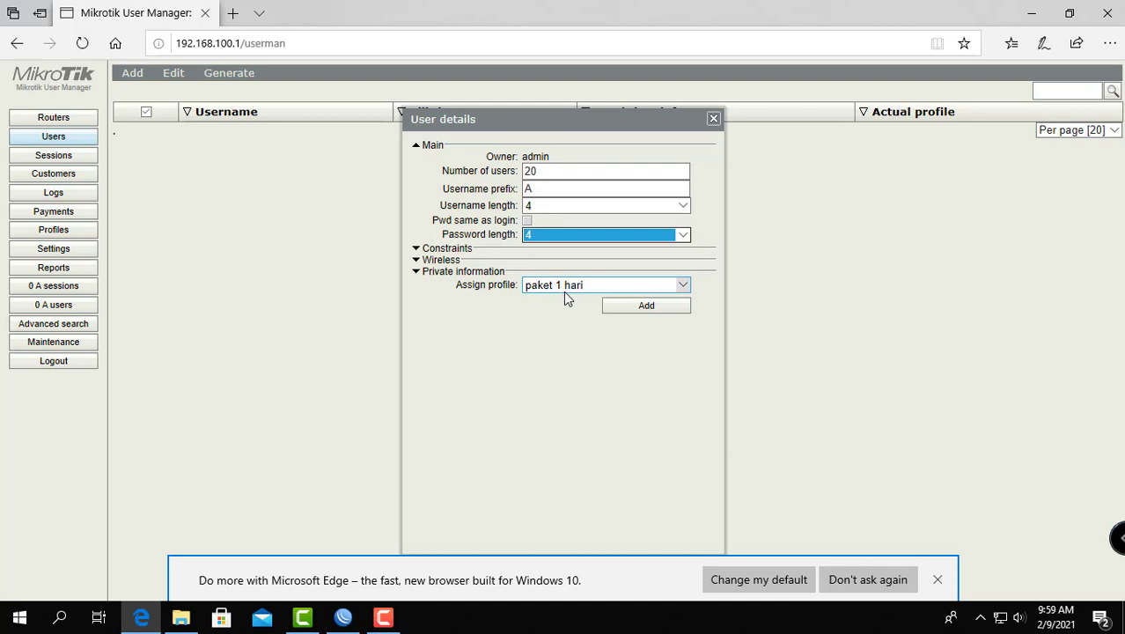
click(647, 308)
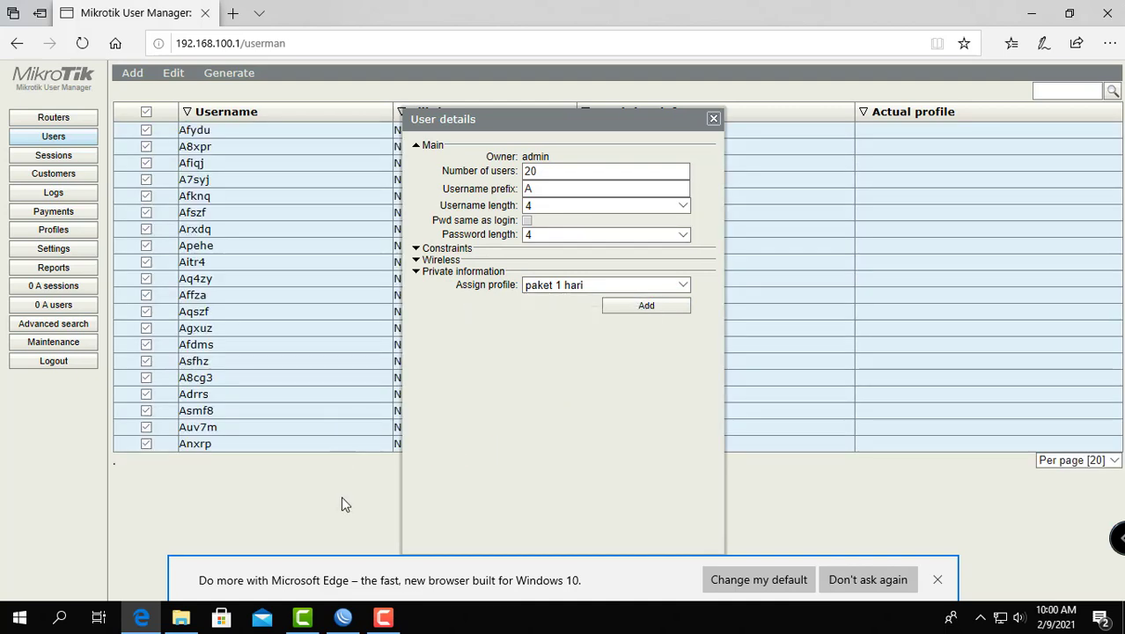
click(713, 118)
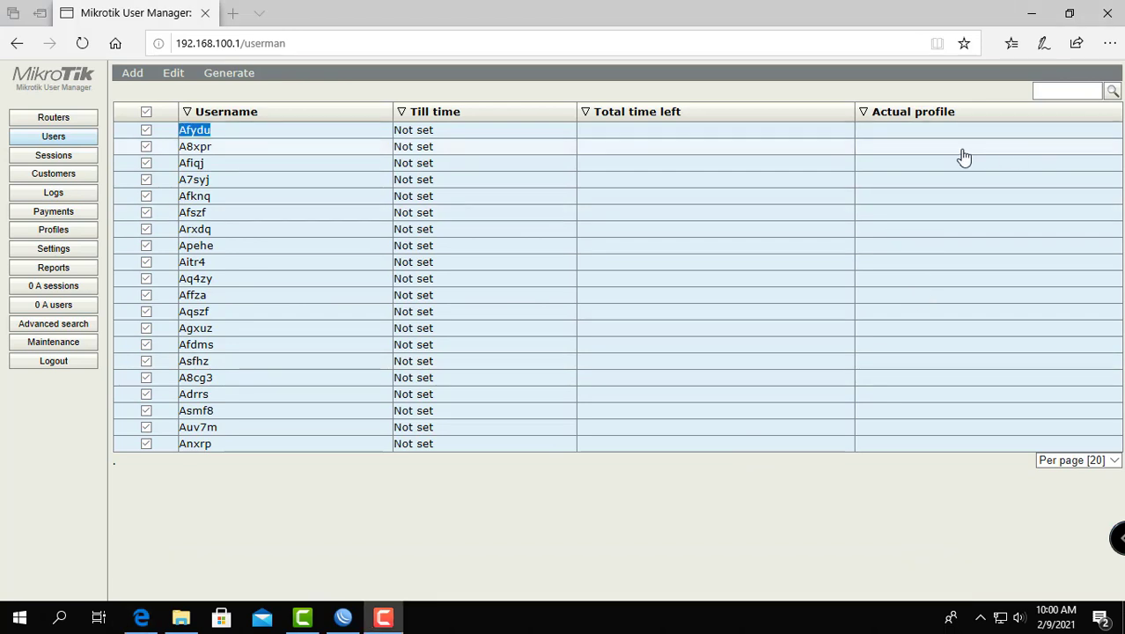
Step: Examine the login details of the first generated user and close them
click(197, 132)
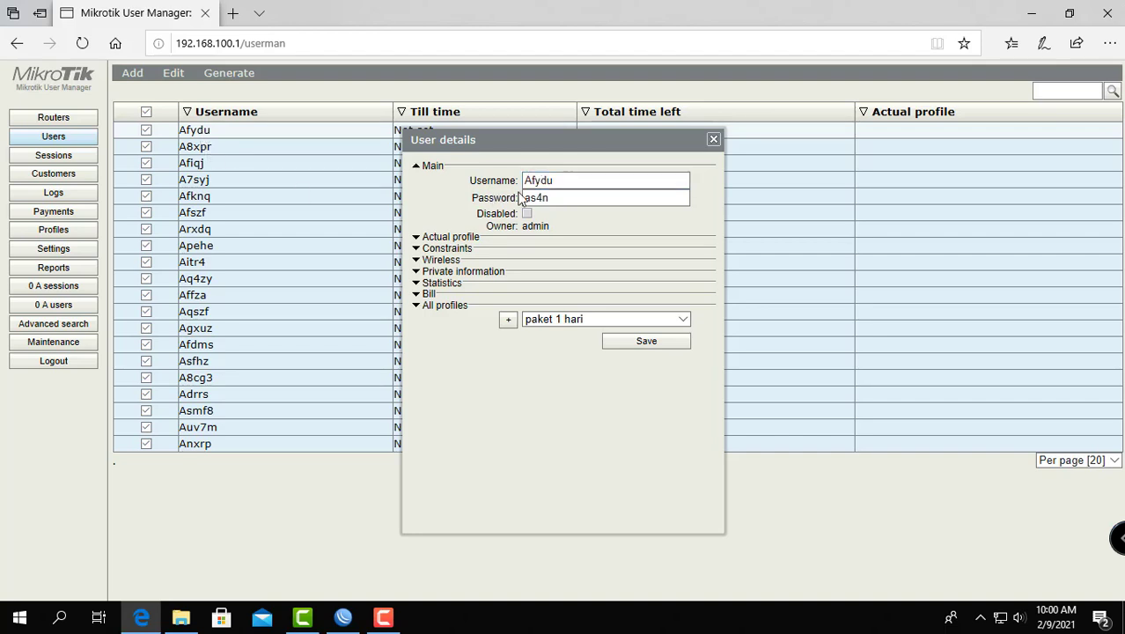
click(553, 203)
click(713, 139)
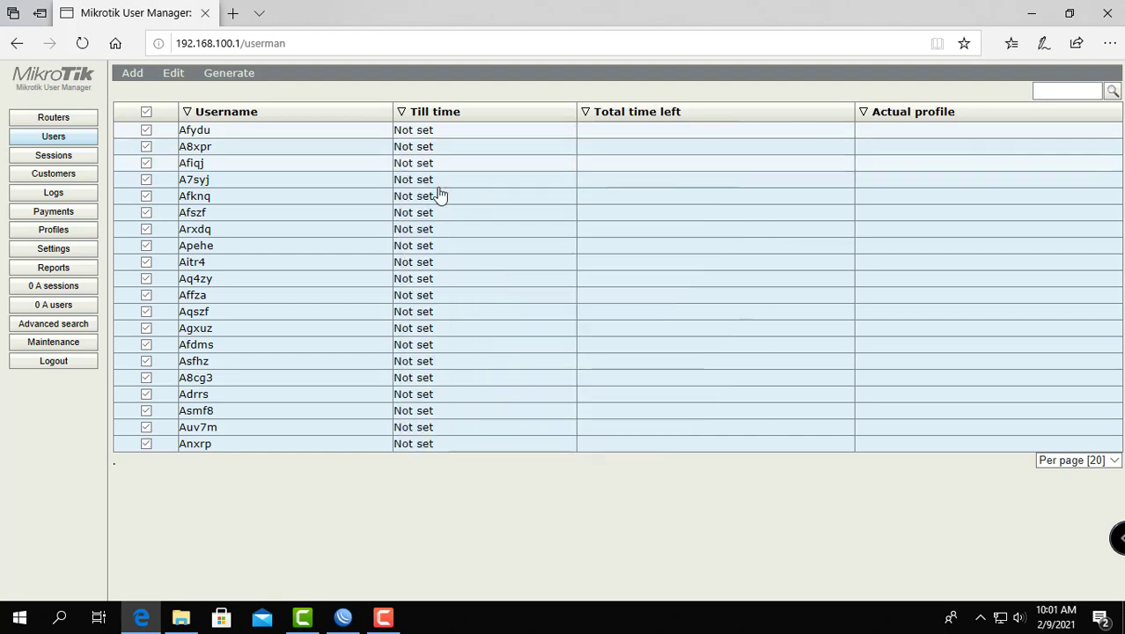
Step: Generate vouchers for the selected users as a downloaded file with a break after 1, and open Vouchers.html in Google Chrome
click(235, 74)
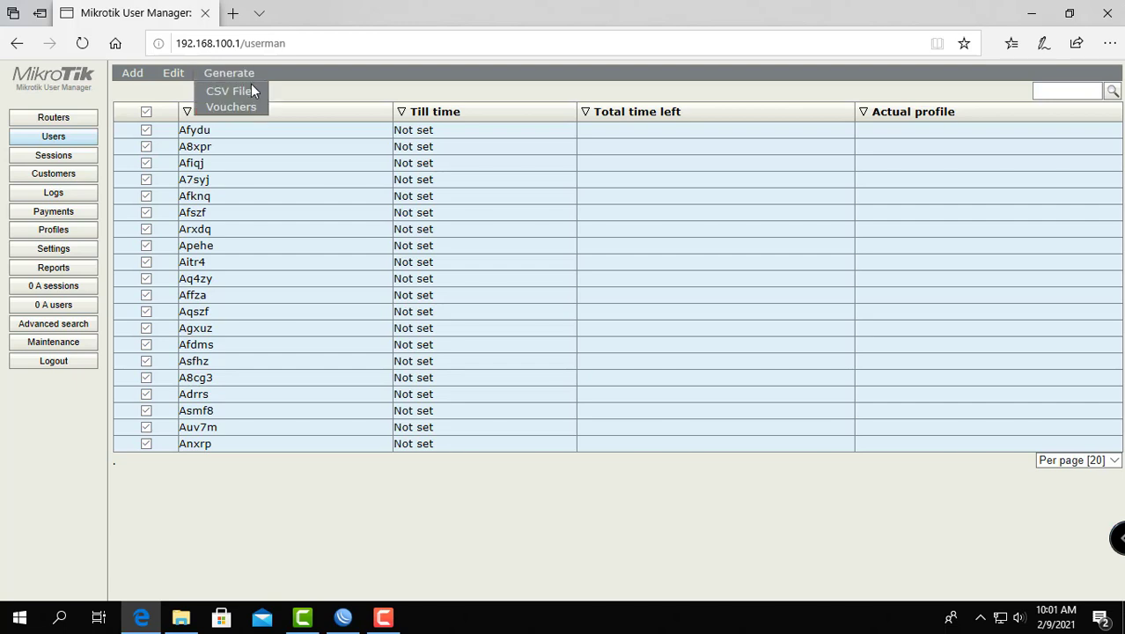
click(250, 108)
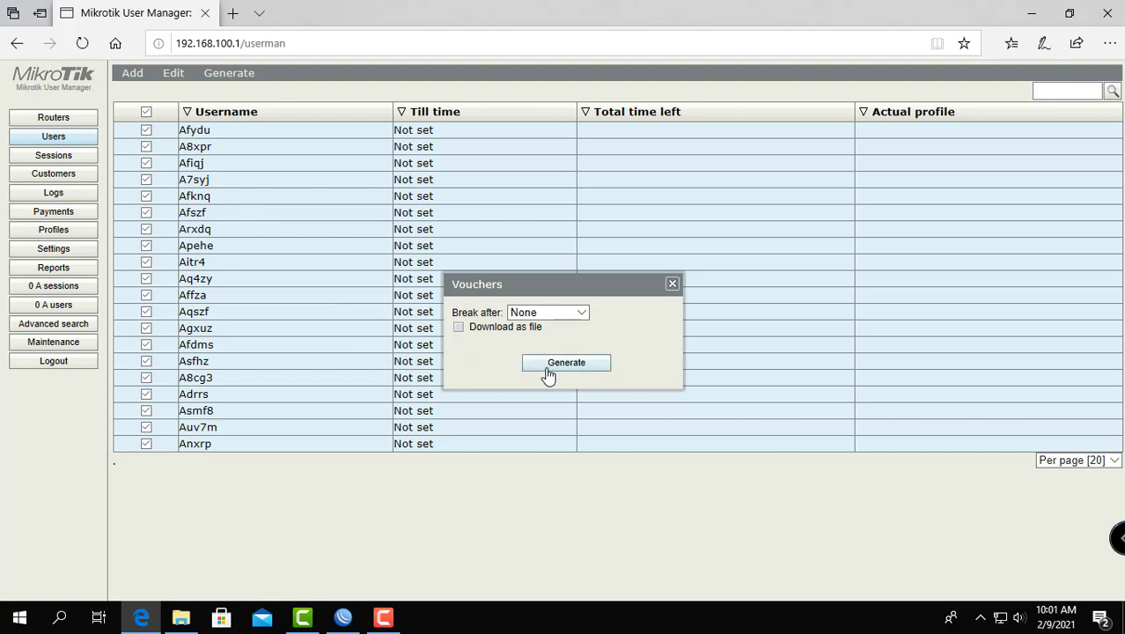
click(483, 332)
click(582, 314)
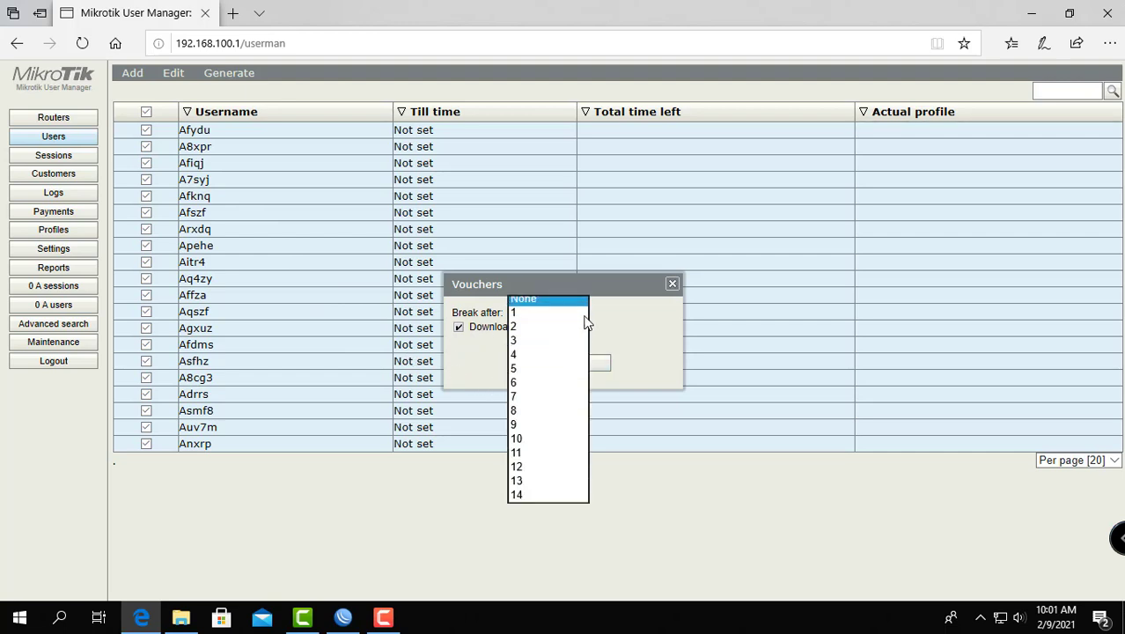
click(573, 315)
click(545, 370)
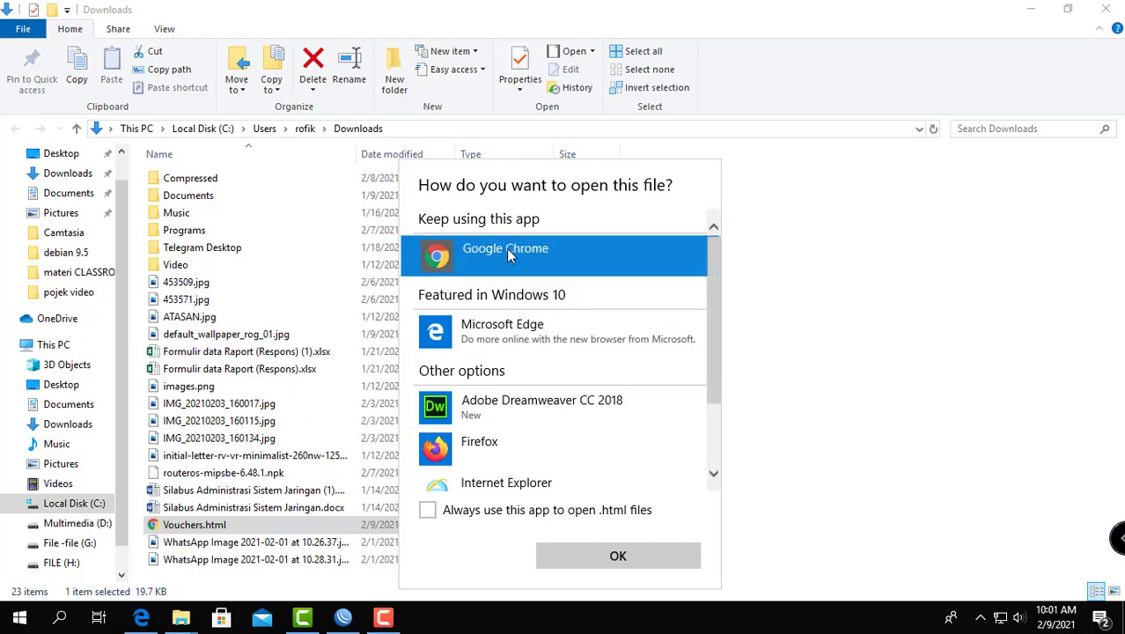
click(509, 252)
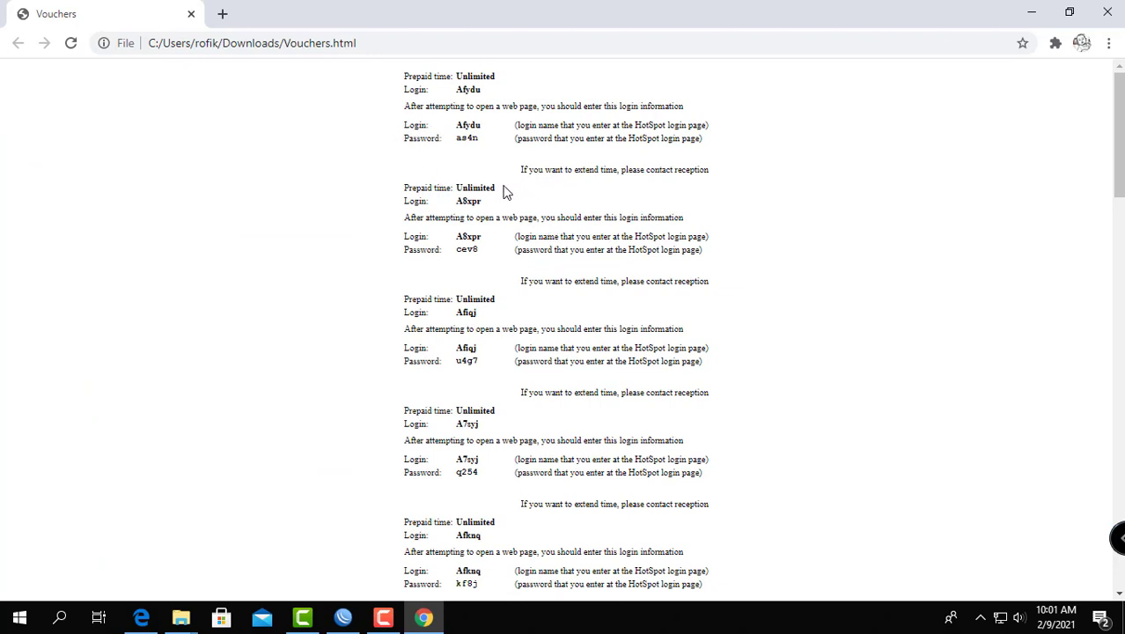
Step: Look through the generated vouchers and their login details
scroll(502, 194, down, 2)
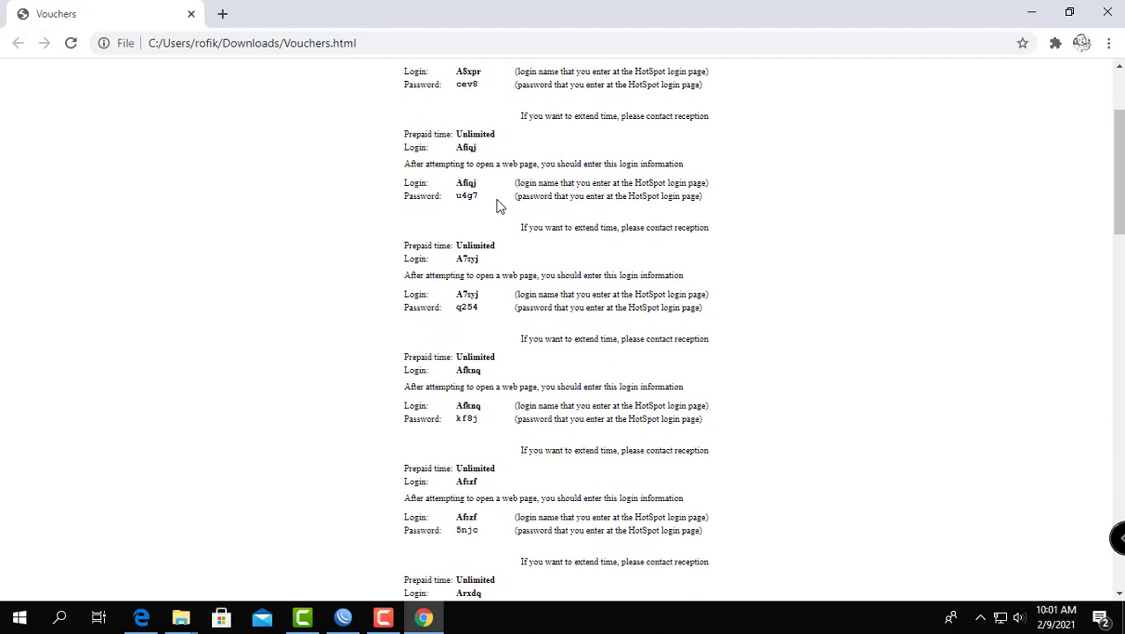
scroll(497, 205, down, 1)
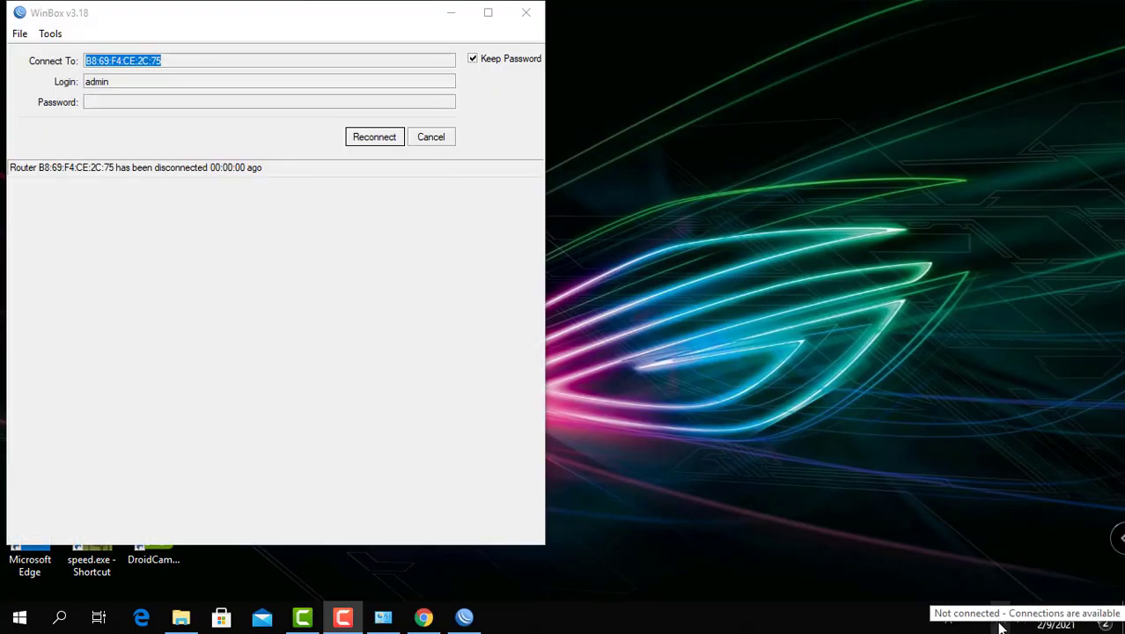
Step: Minimize the WinBox window and connect the computer to the open Wi-Fi network czzz
click(1001, 621)
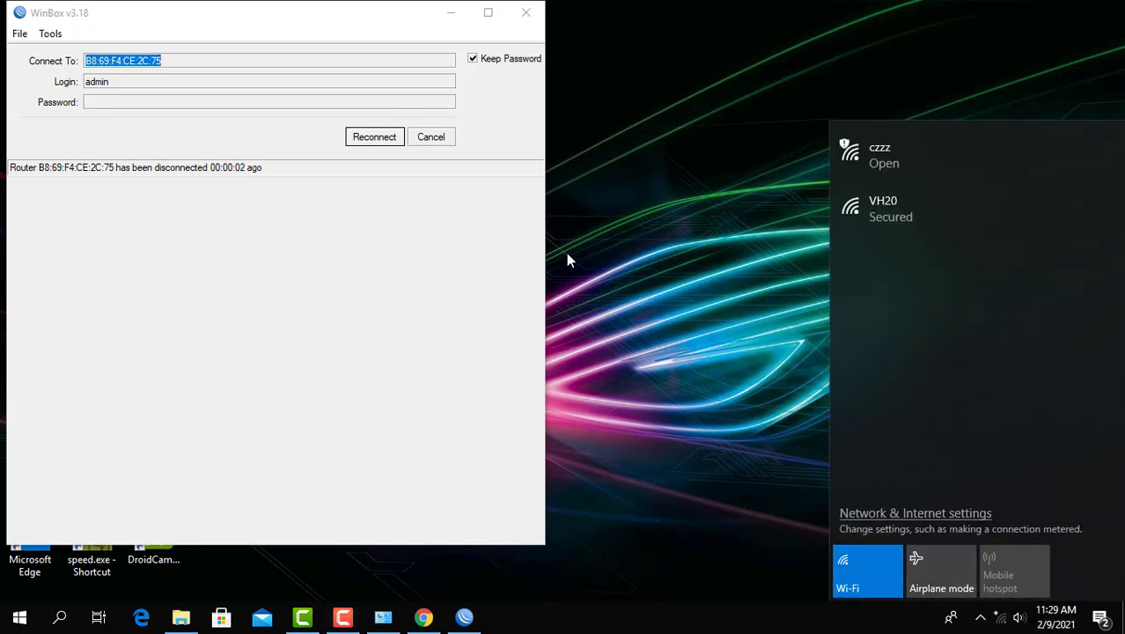
click(456, 13)
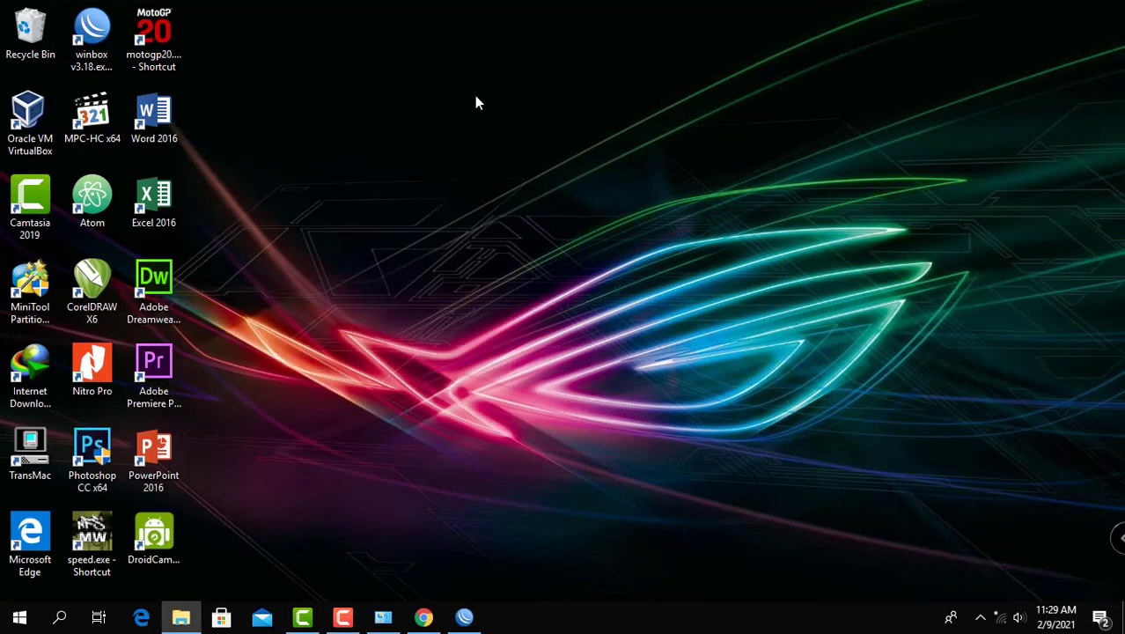
click(1003, 622)
click(914, 165)
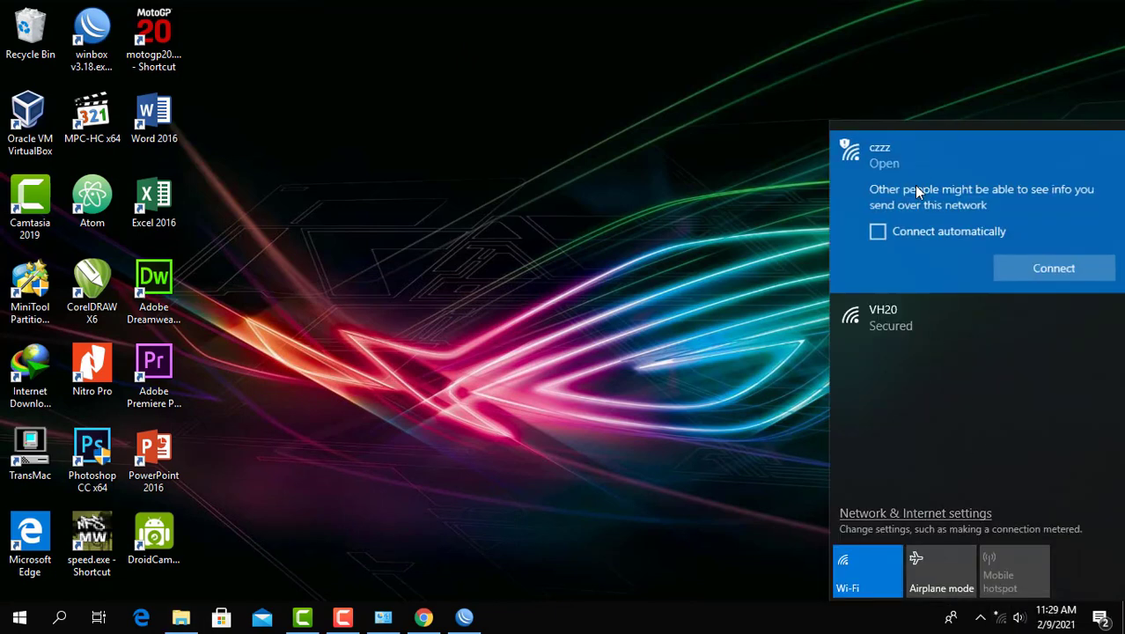
click(1026, 268)
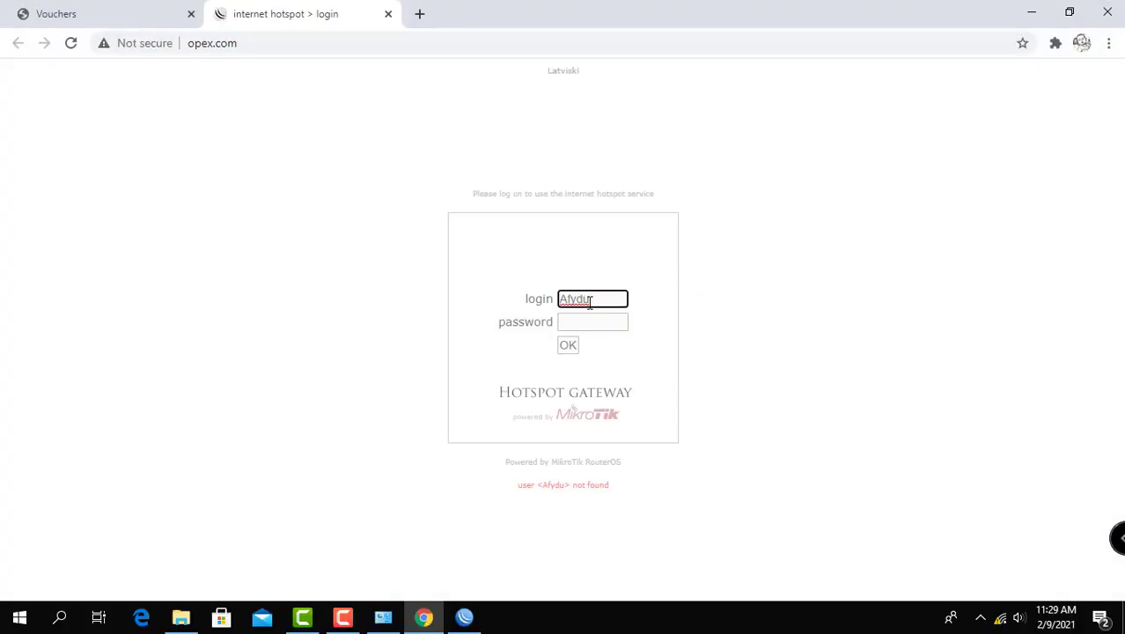
Step: Clear the old login on the hotspot login page and replace it with the username Affza copied from the vouchers page
drag(593, 299, 548, 297)
key(BackSpace)
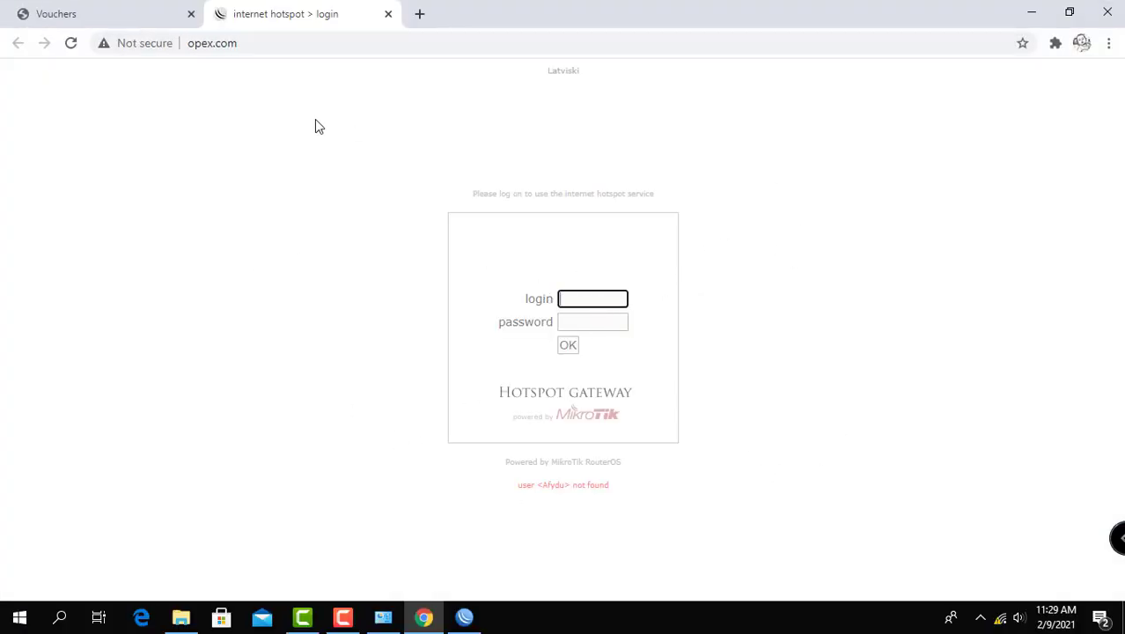
click(144, 15)
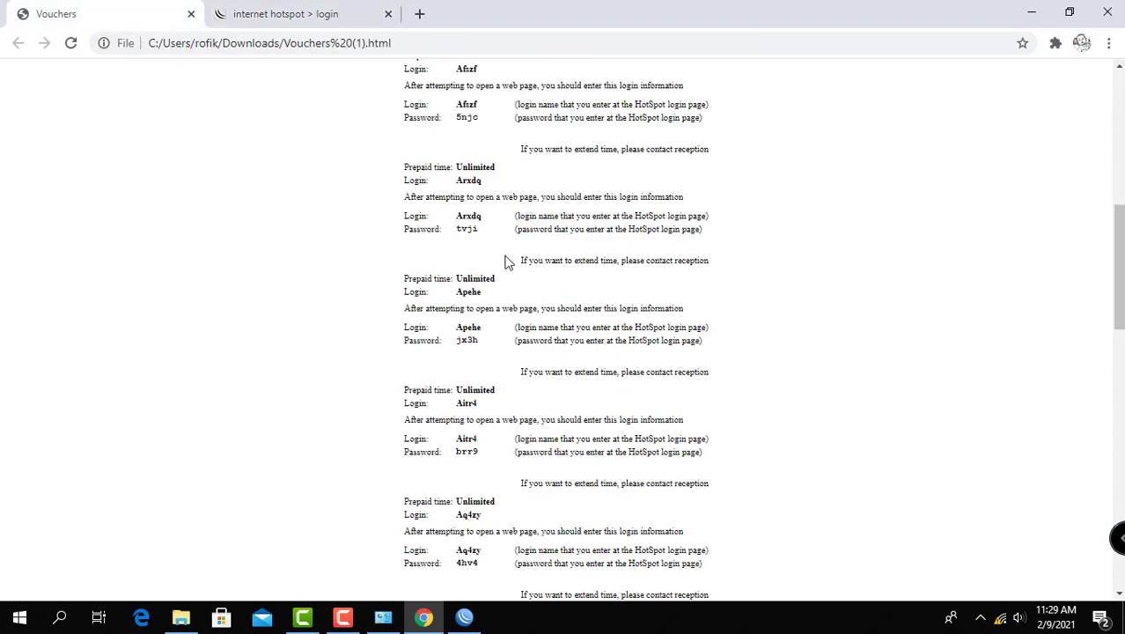
scroll(505, 259, down, 3)
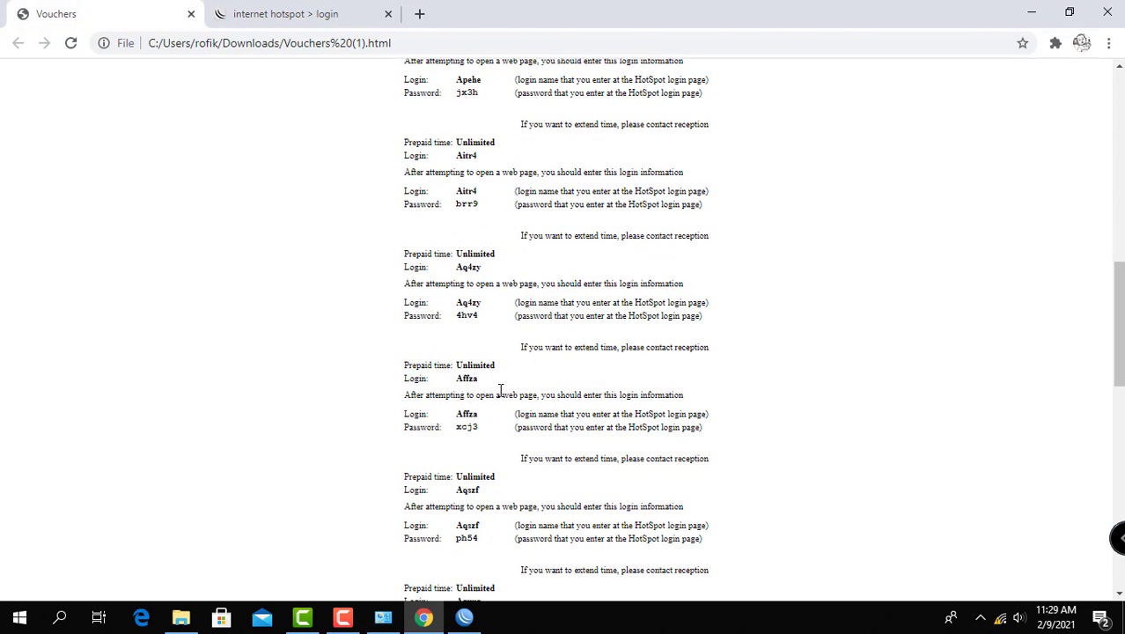
drag(483, 415, 459, 414)
Step: Log in to the hotspot with the password copied from the Affza voucher, and move the status window over the middle of the page
double_click(463, 428)
click(307, 18)
click(581, 325)
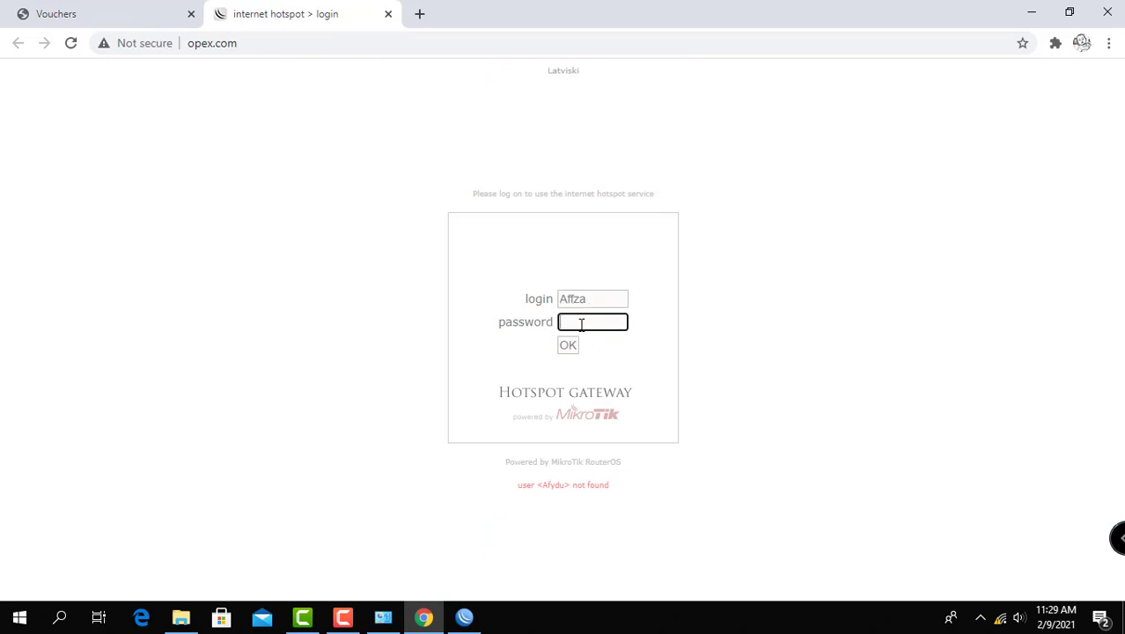
key(ctrl+v)
click(569, 345)
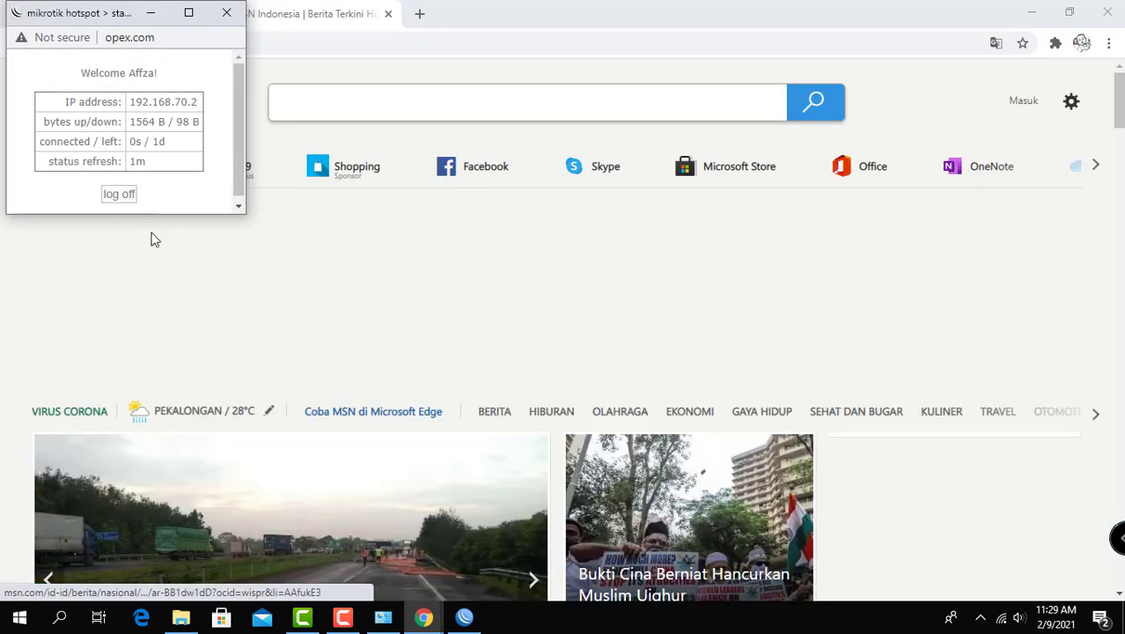
drag(88, 13, 651, 173)
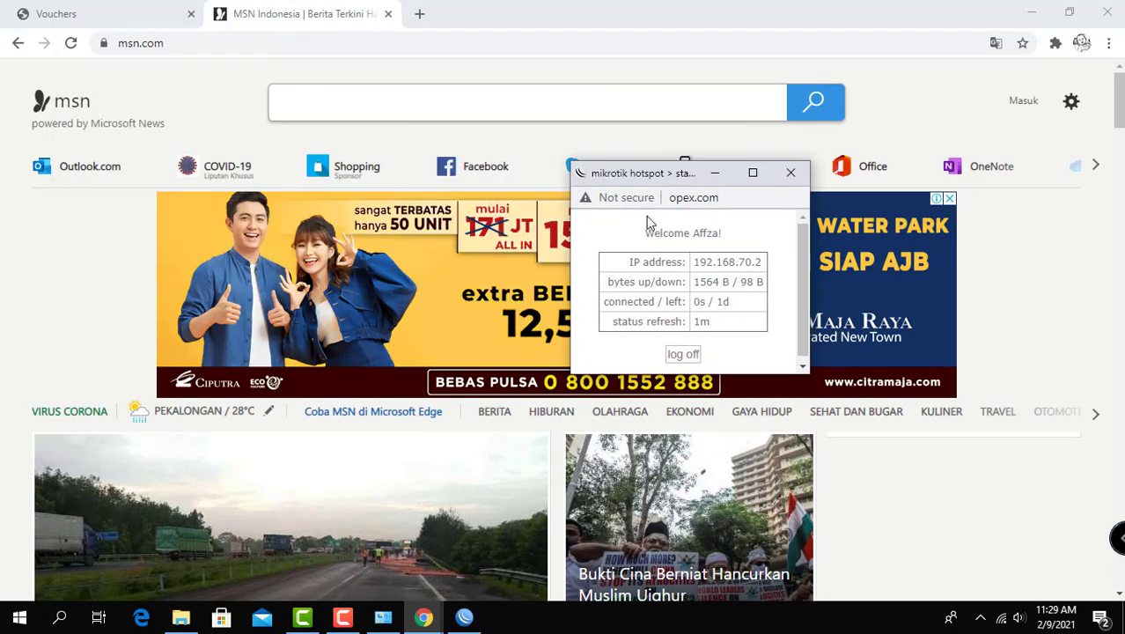